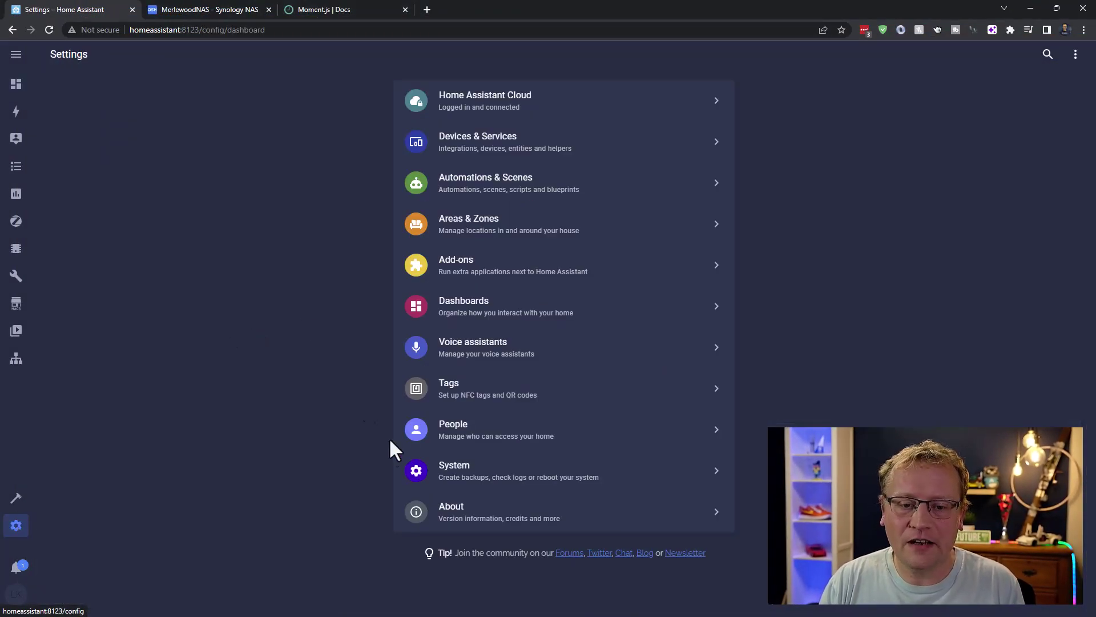
Step: Go to System > Storage to see 35.1% disk used and no network storage connected
click(479, 482)
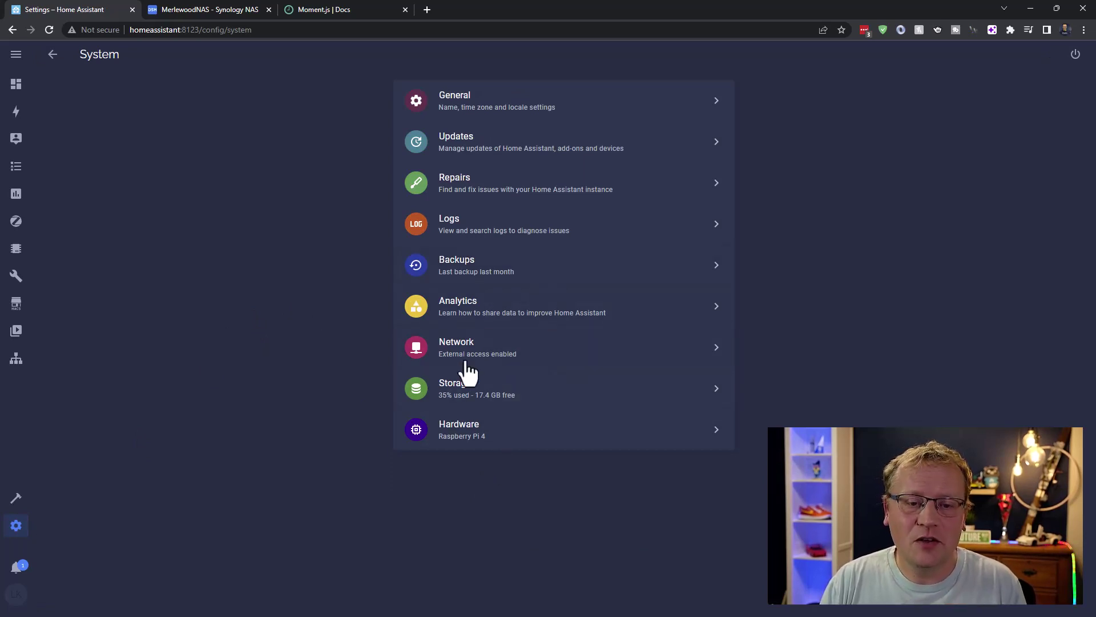
click(462, 394)
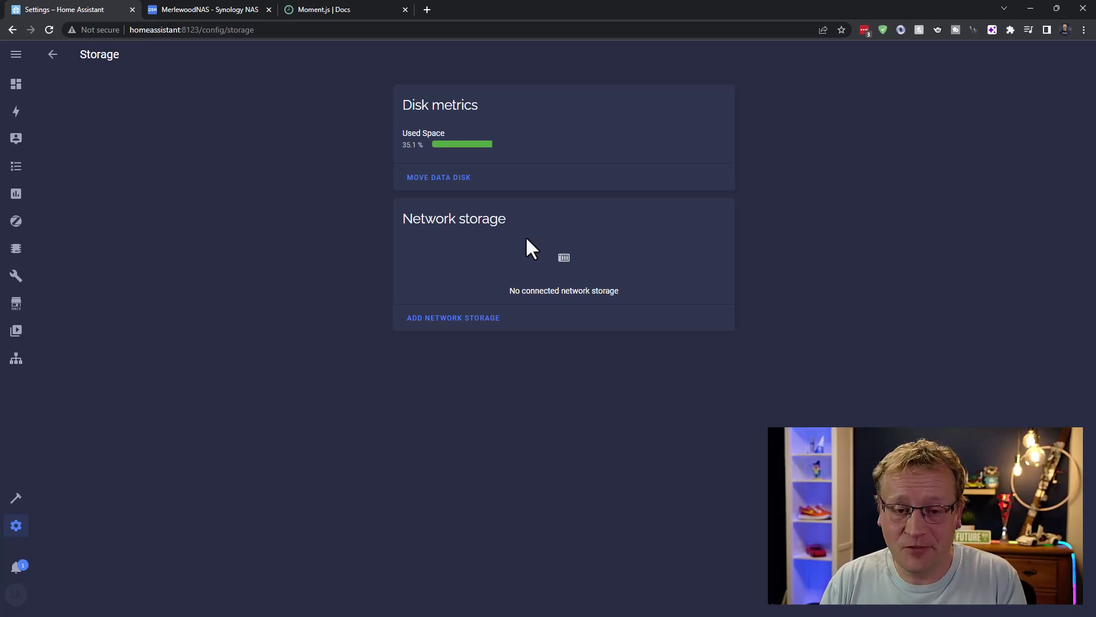
Step: Start a network storage entry named merlewood_nas for Backup use, entering server 192.168.1.31
click(447, 321)
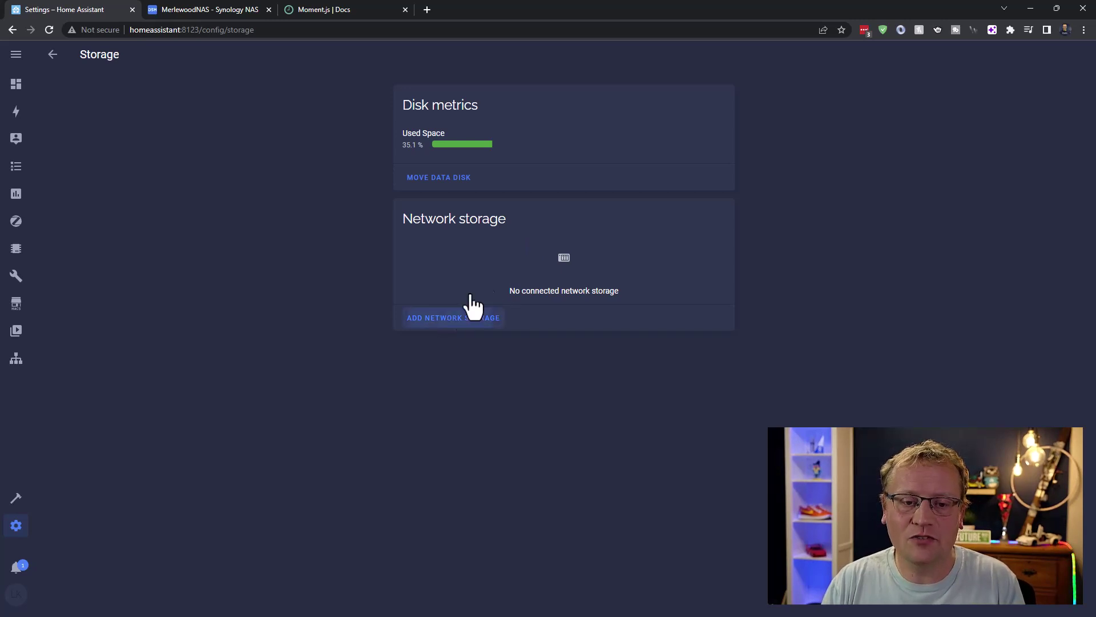
text(merl)
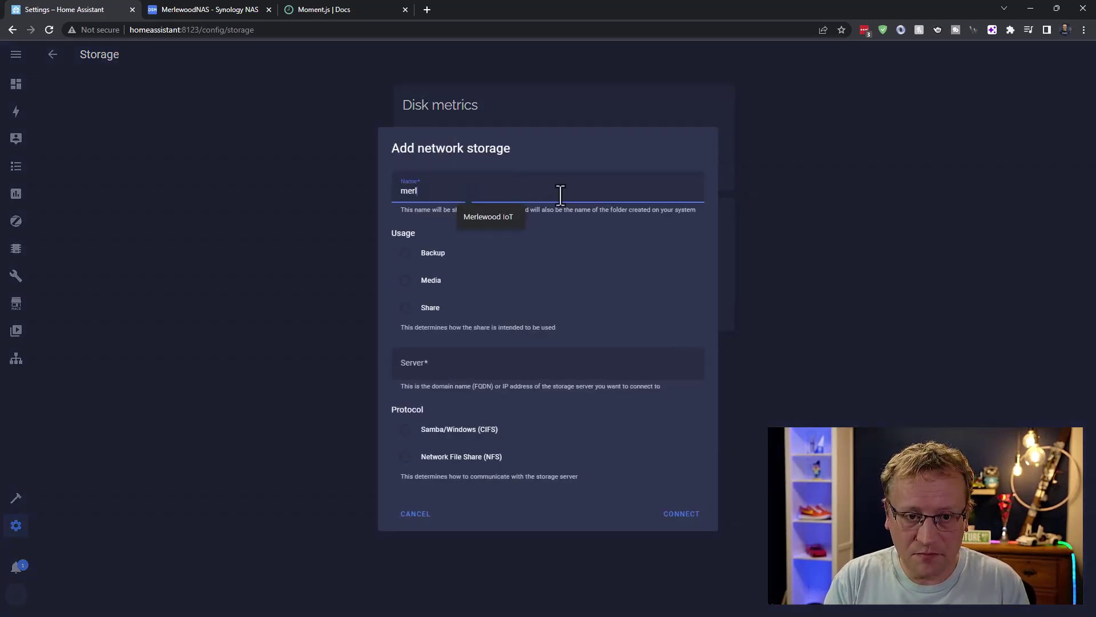
text(ewood_nas)
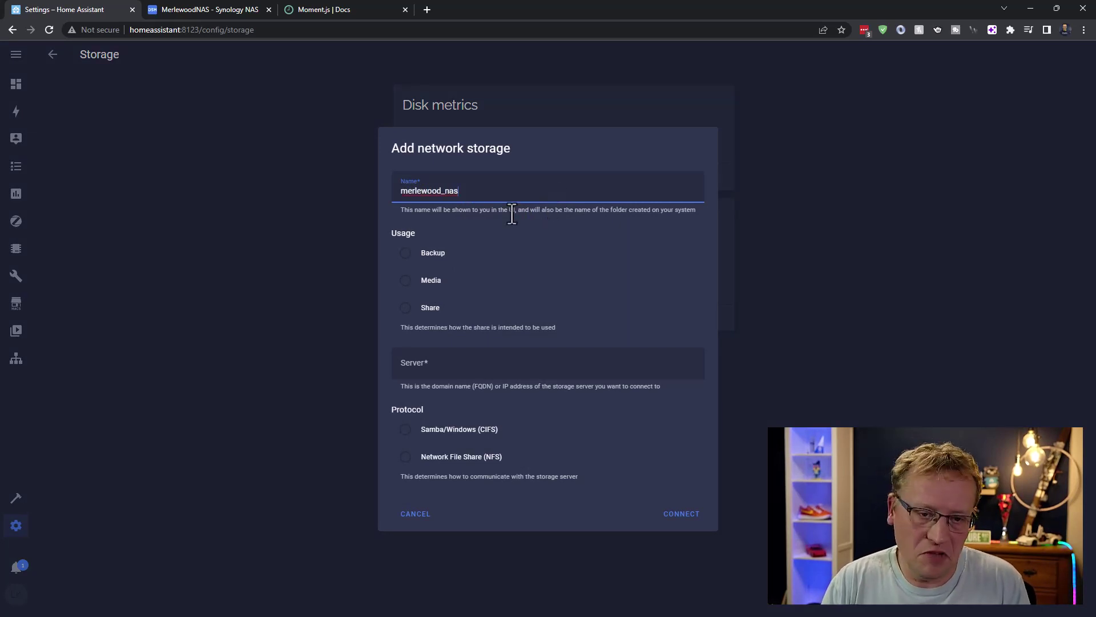
click(405, 253)
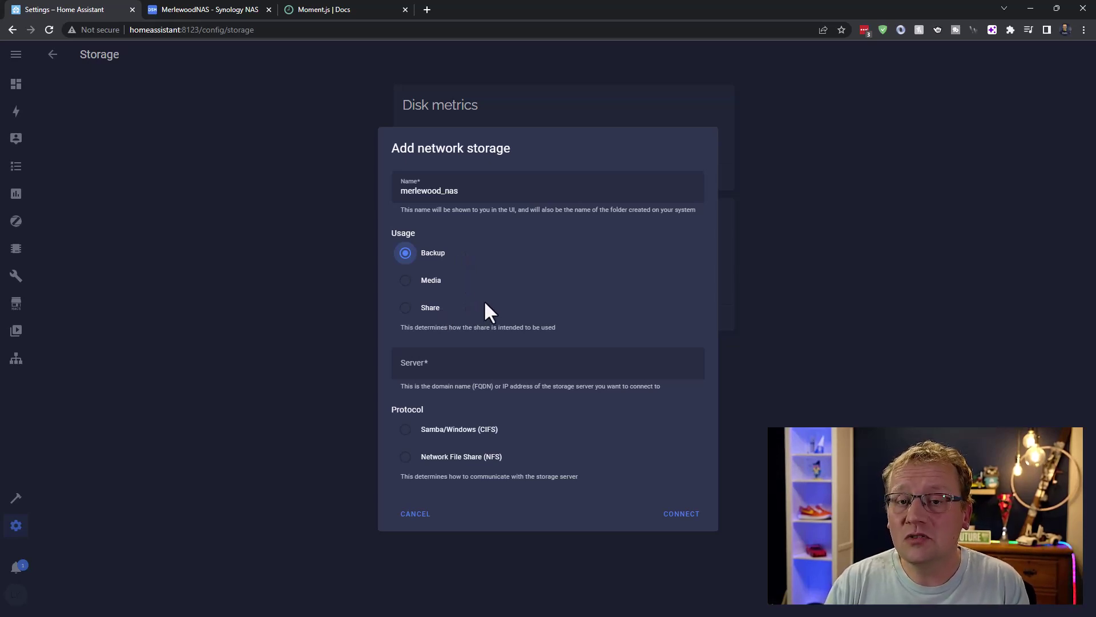
click(448, 368)
text(191)
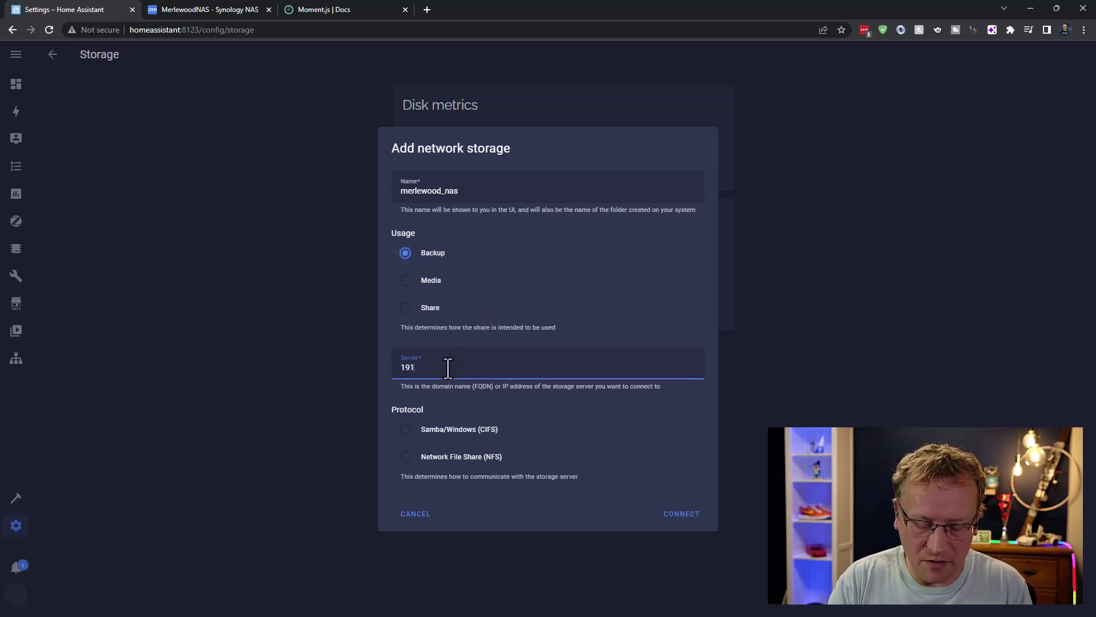
text(2.168.1)
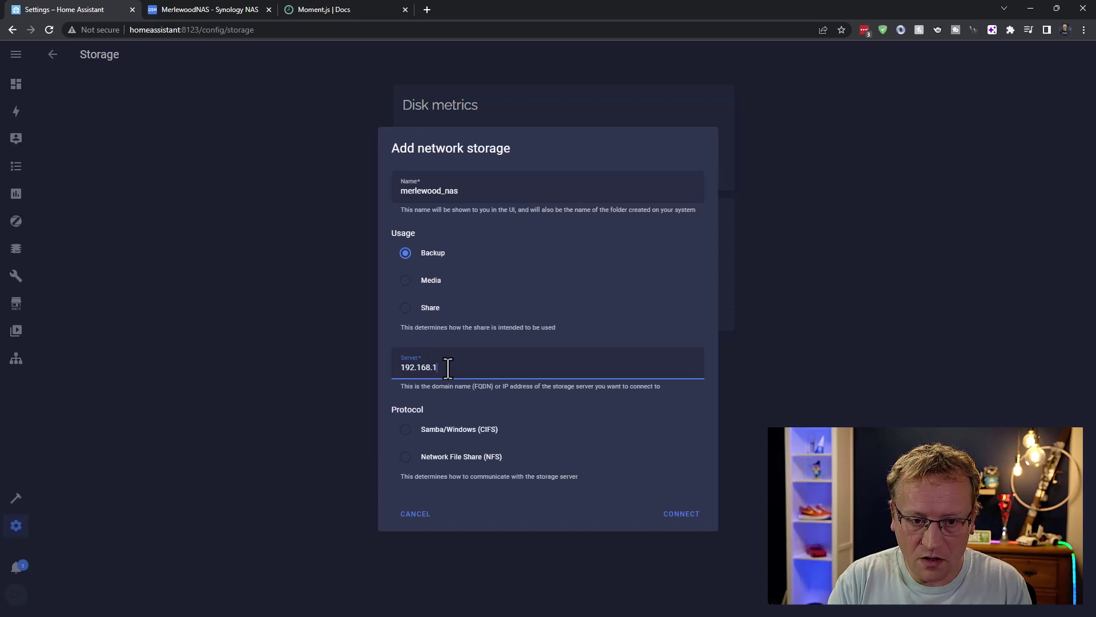
text(.31)
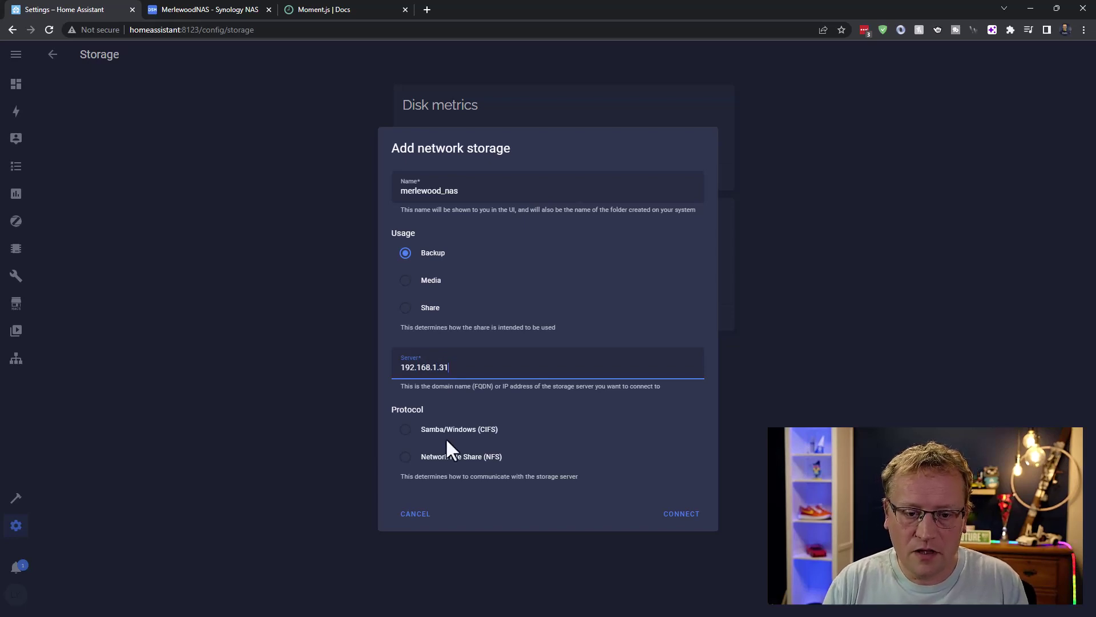
Step: Choose Samba/Windows (CIFS) and set the remote share to media\habackup
click(407, 434)
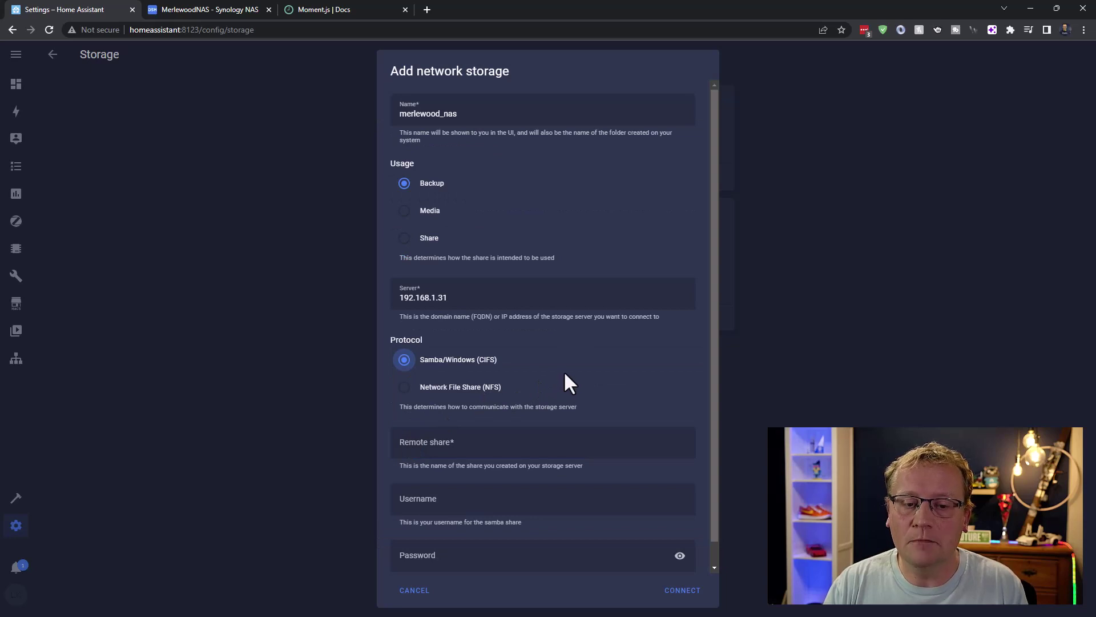
scroll(564, 375, down, 1)
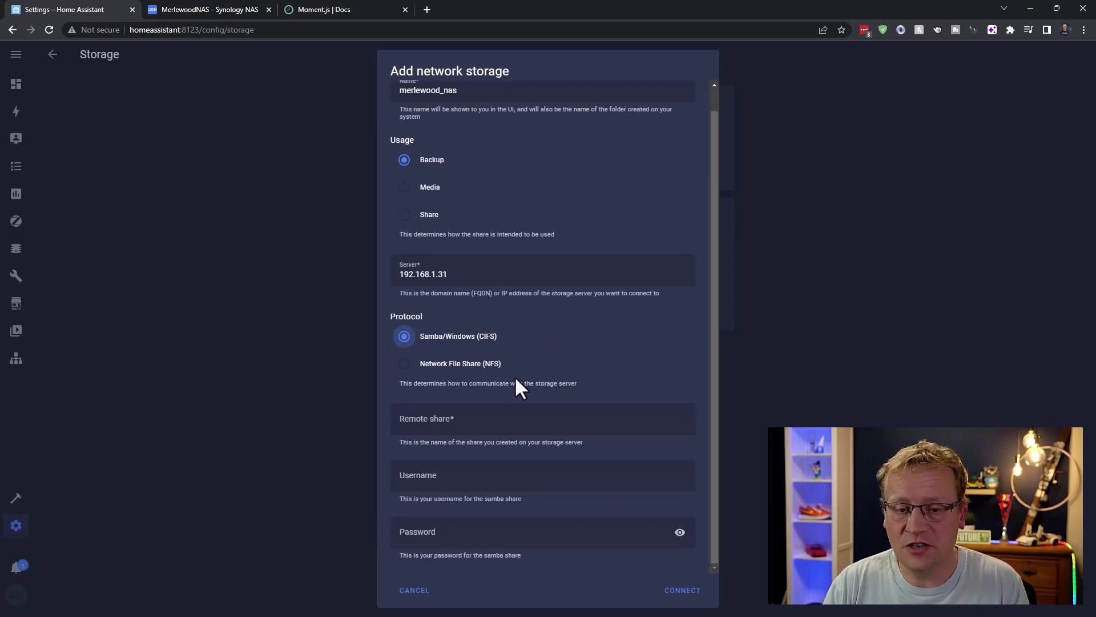
click(461, 421)
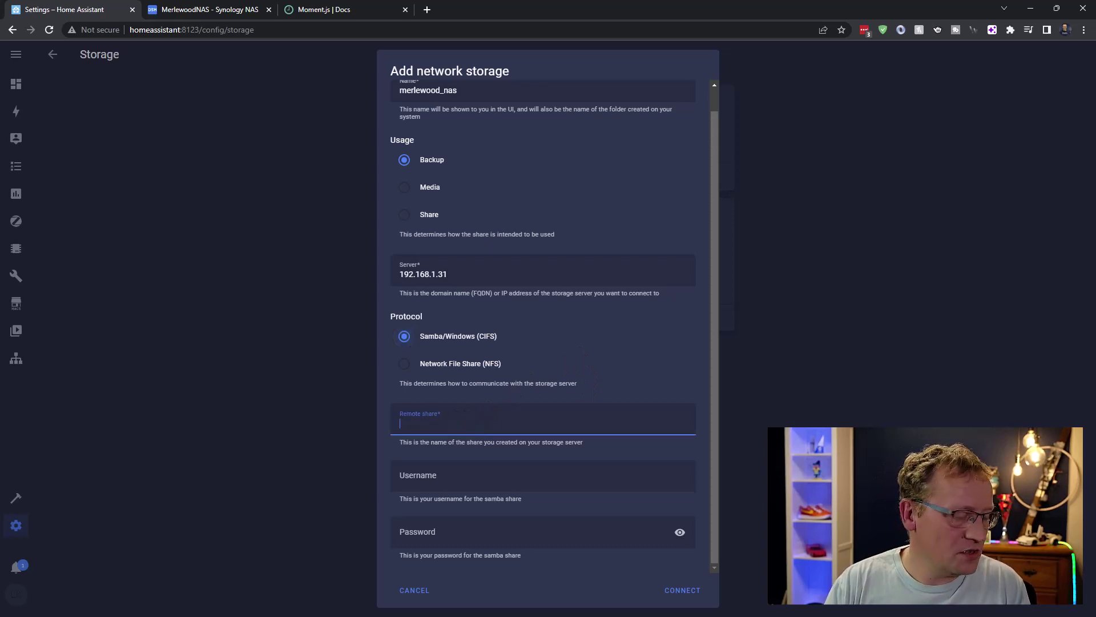
text(media)
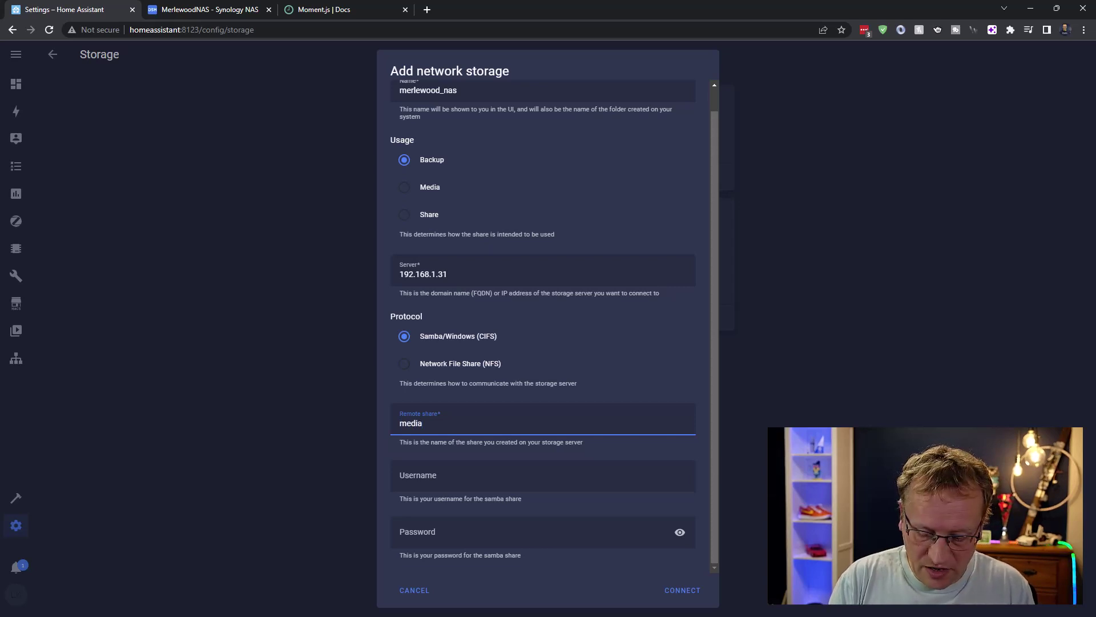
text(\bac)
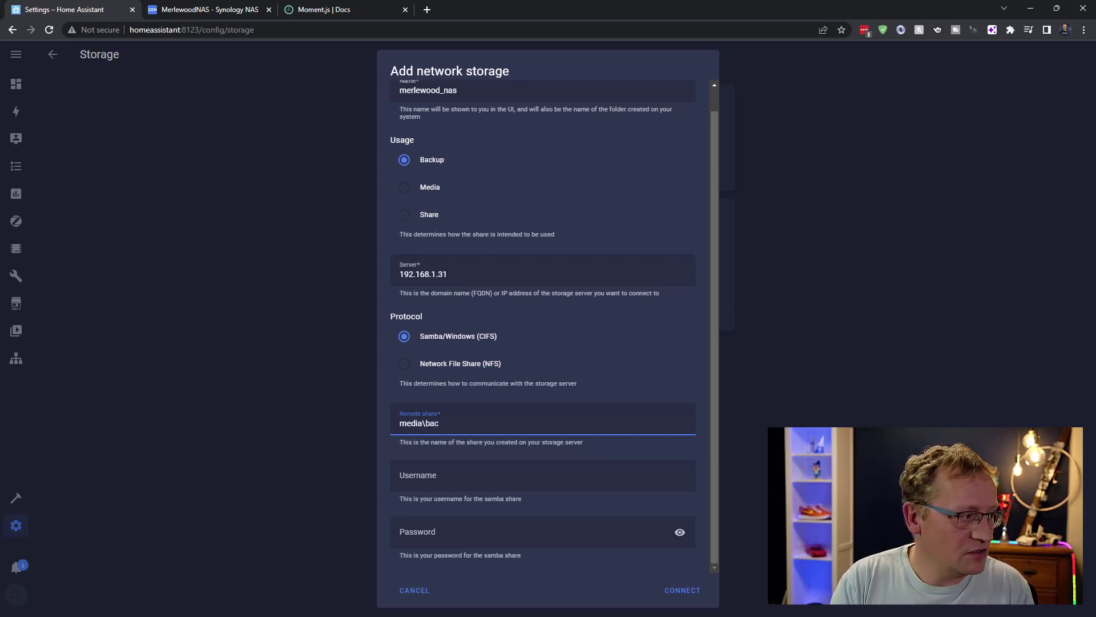
key(BackSpace)
key(BackSpace)
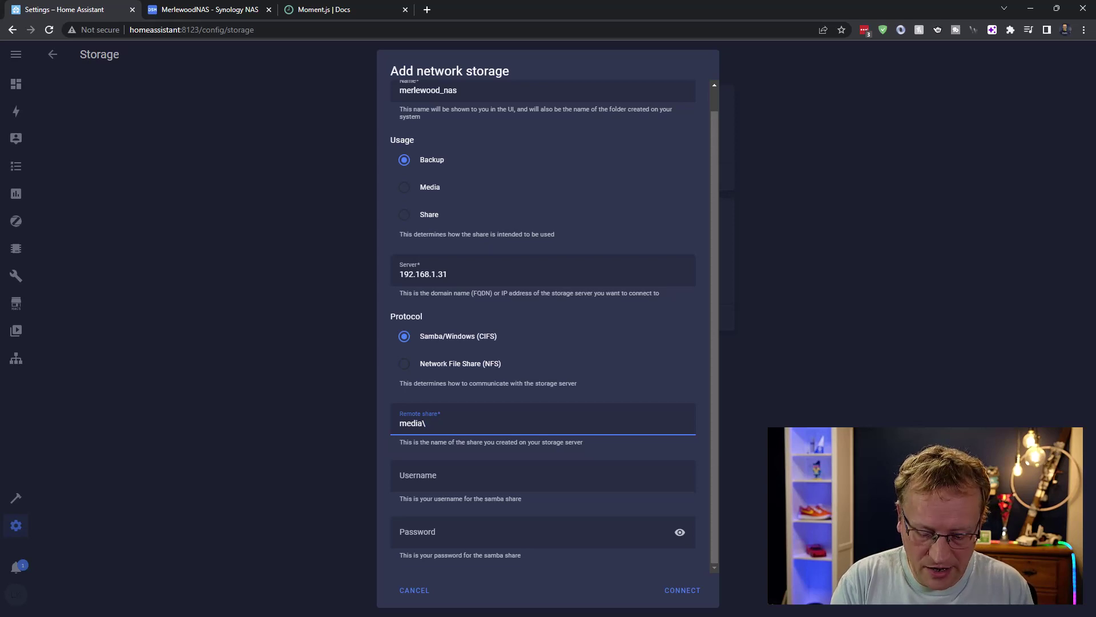
text(habackup)
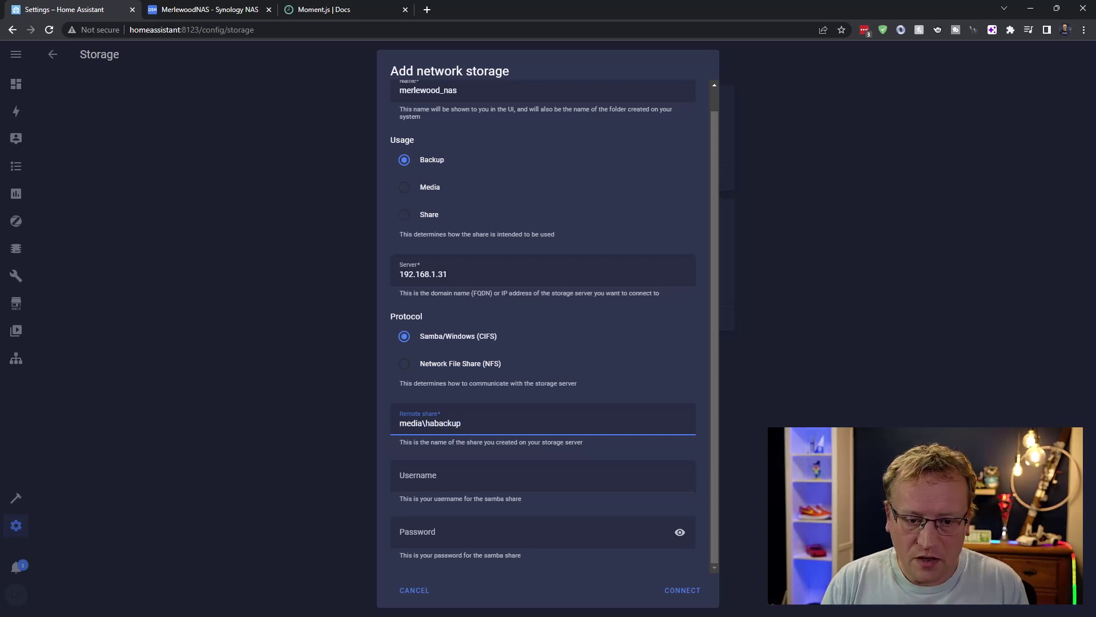
Step: Fill in the share's username and paste in its password
click(428, 481)
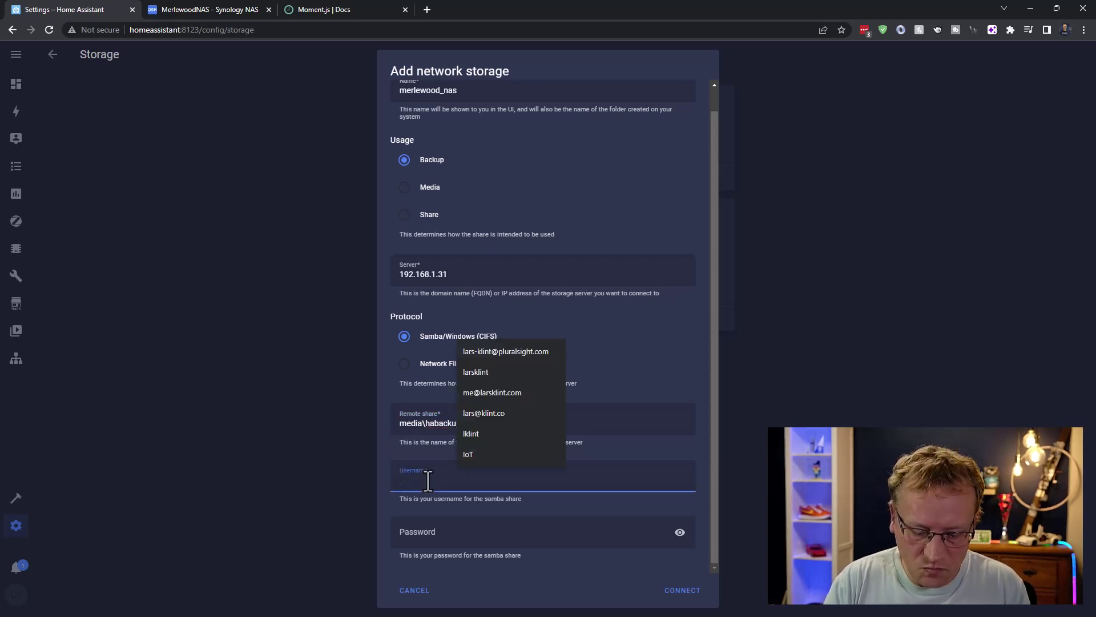
text(habackup)
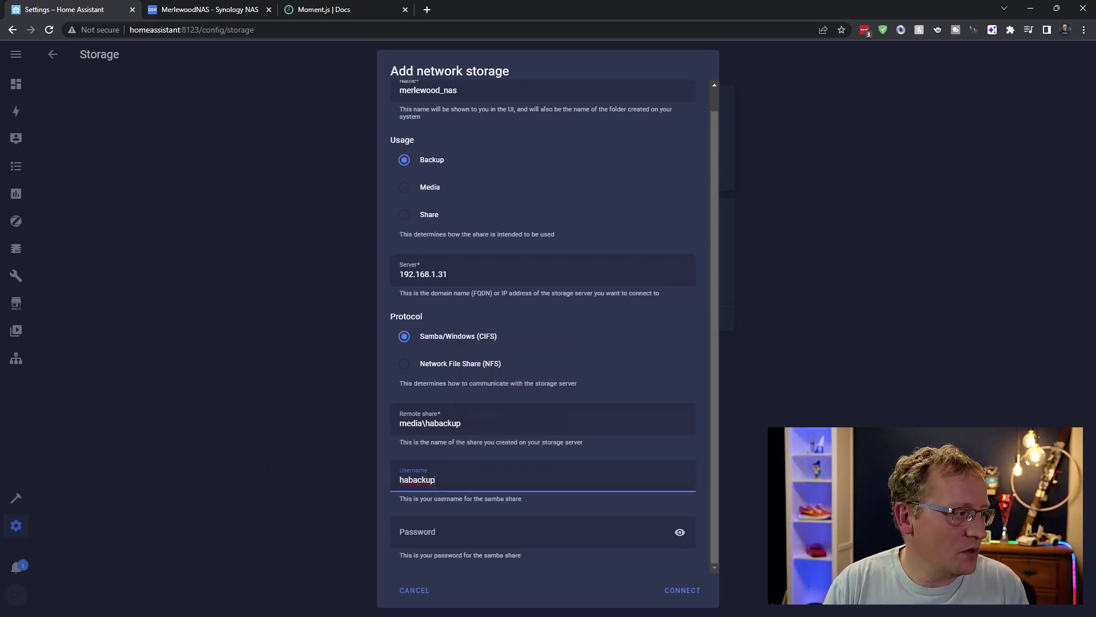
key(alt+Tab)
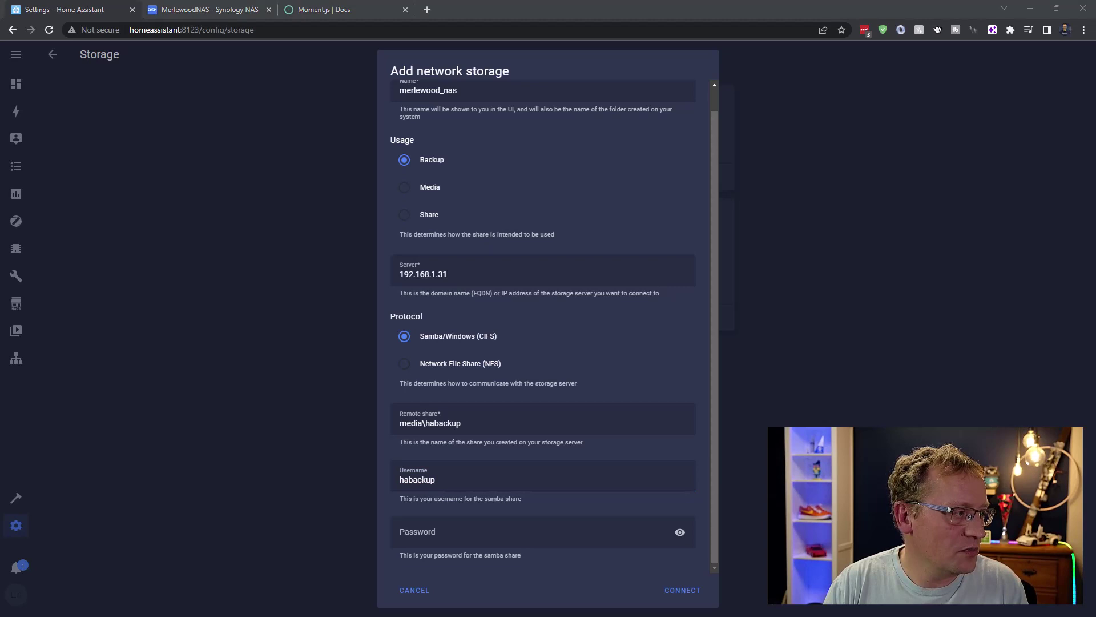
click(474, 536)
key(ctrl+v)
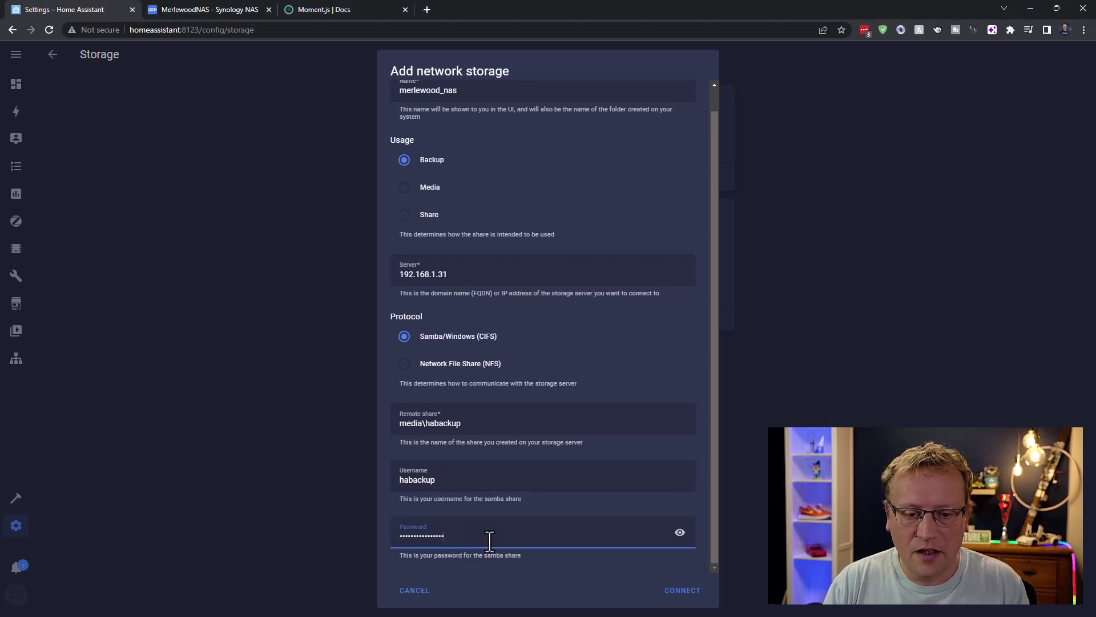
click(203, 8)
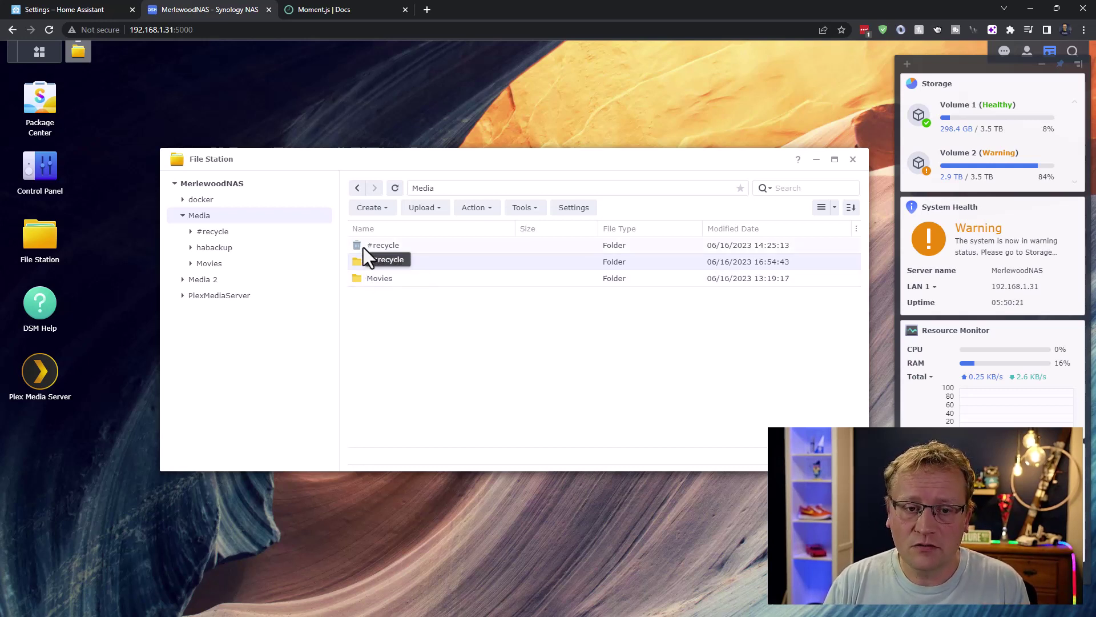
right_click(444, 263)
click(491, 514)
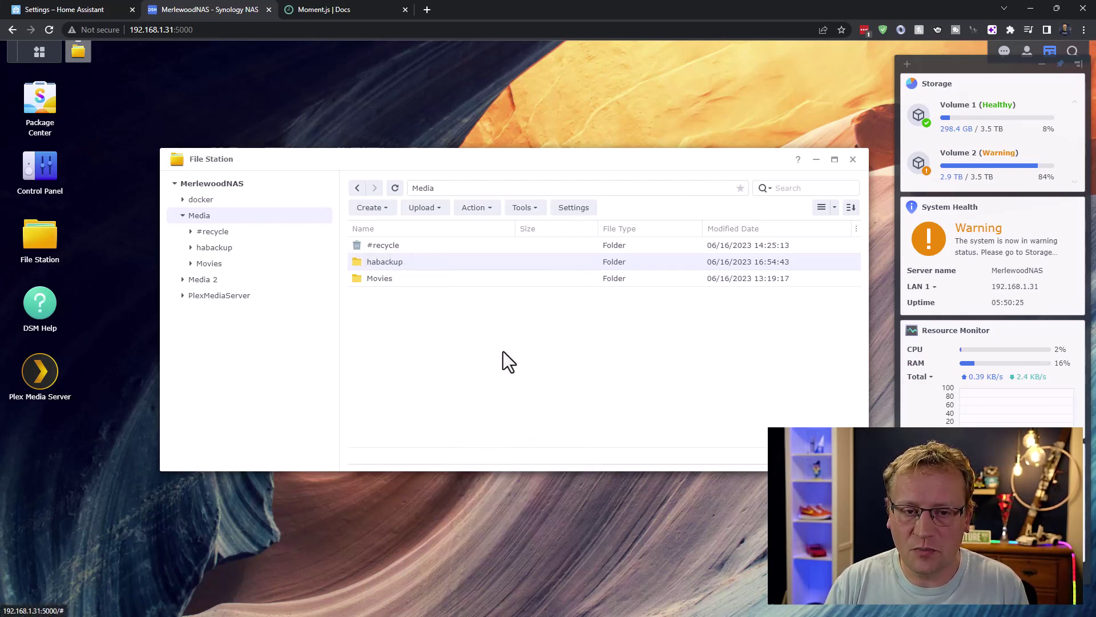
click(410, 206)
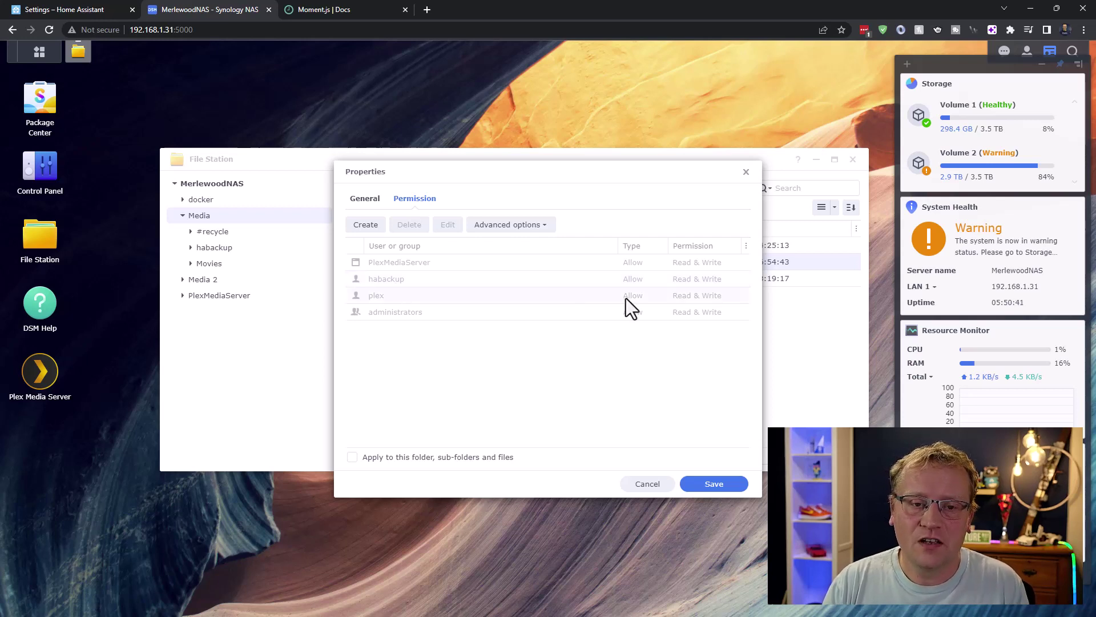
click(647, 485)
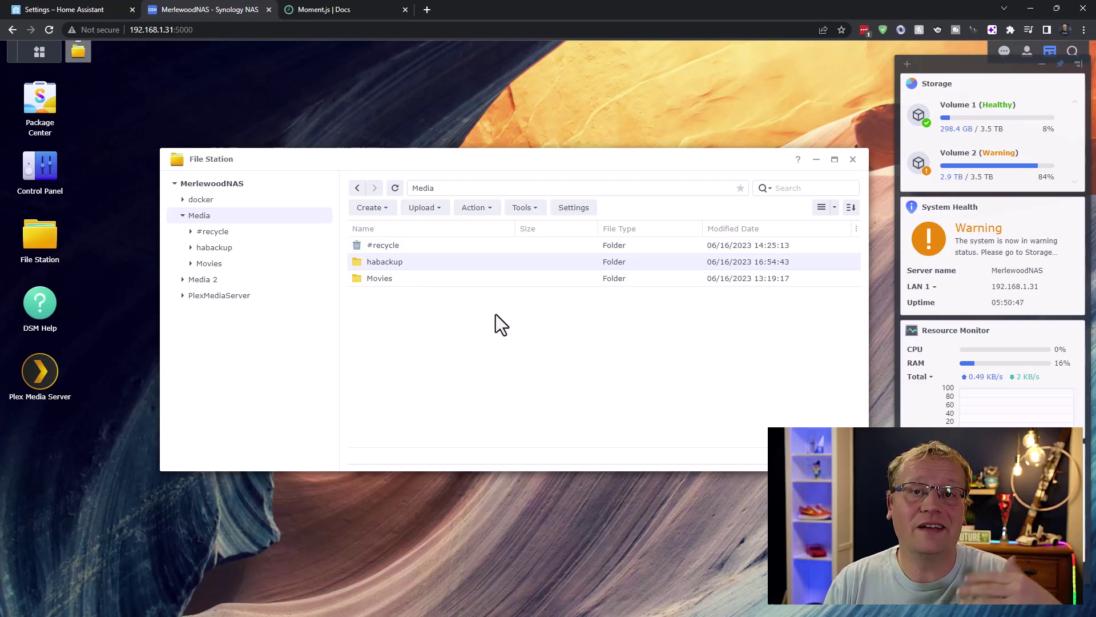
click(93, 9)
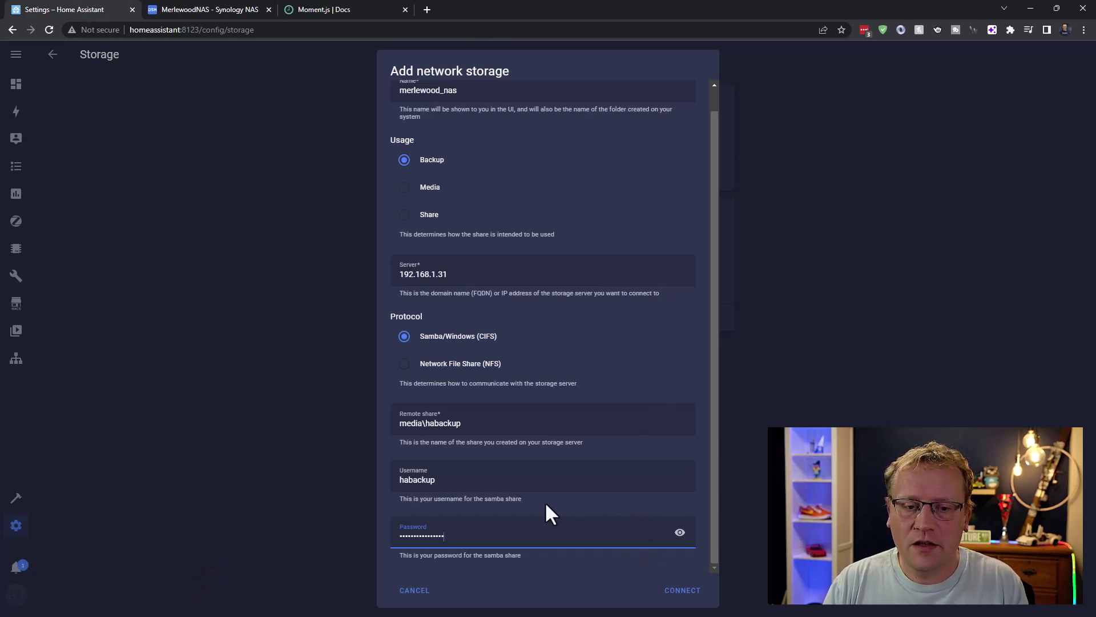
Step: Connect merlewood_nas as network storage at 192.168.1.31:media\habackup
click(682, 591)
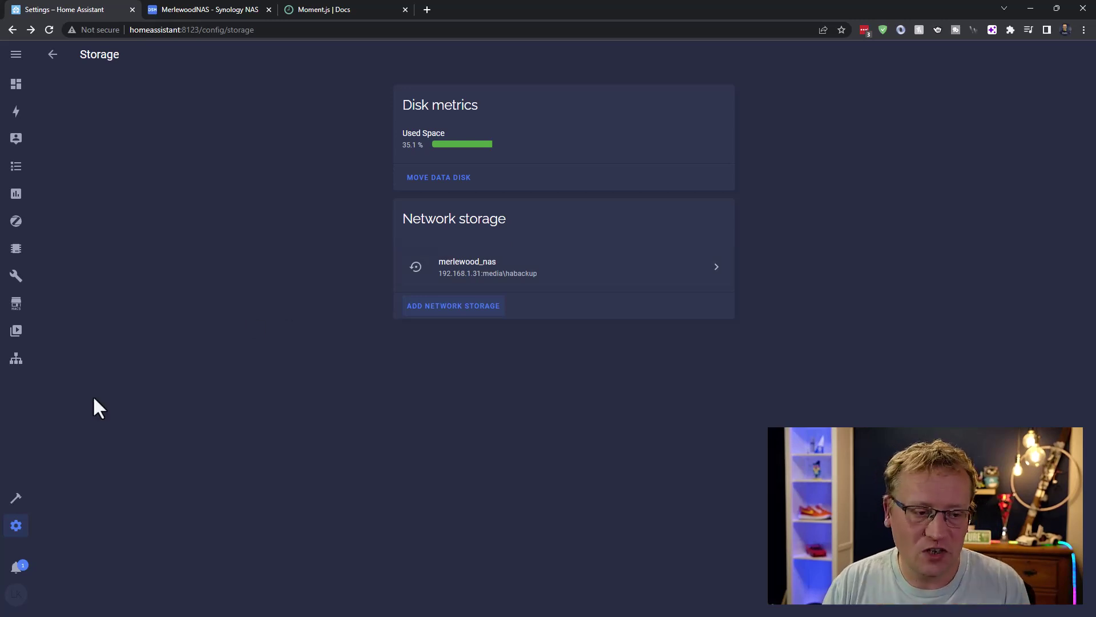
Step: Open Node-RED from the sidebar and add a new flow tab renamed Backup
click(16, 361)
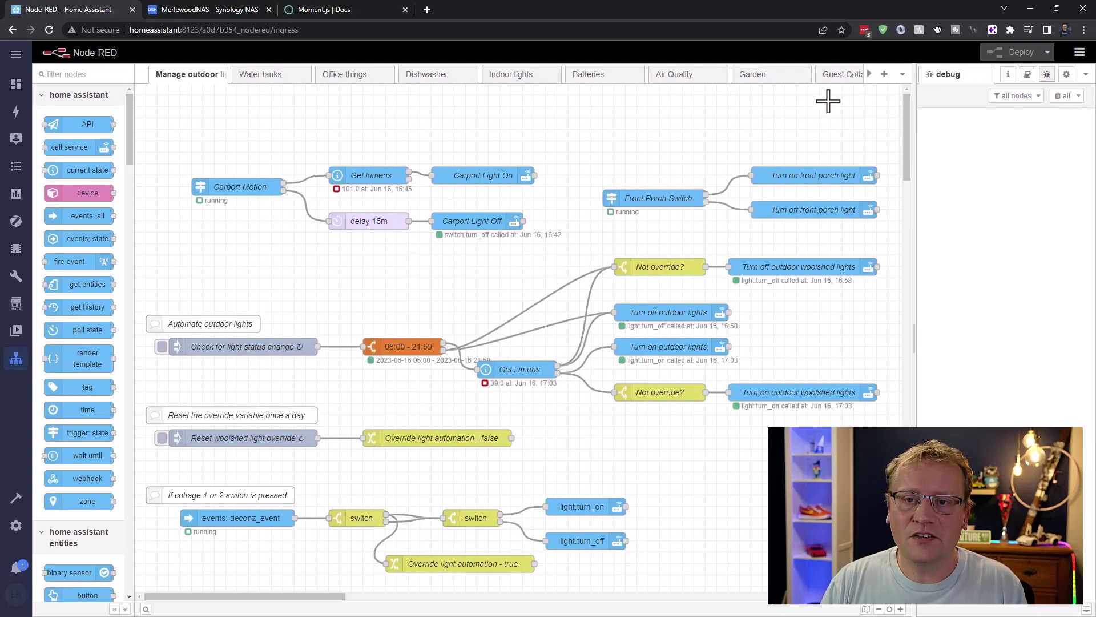
click(869, 75)
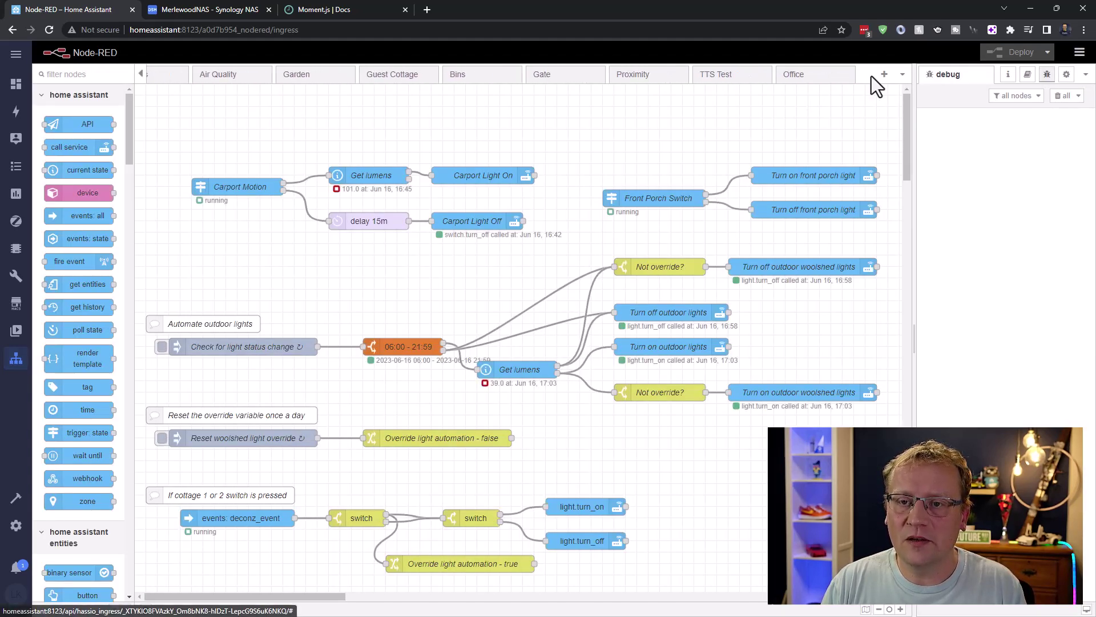
click(884, 75)
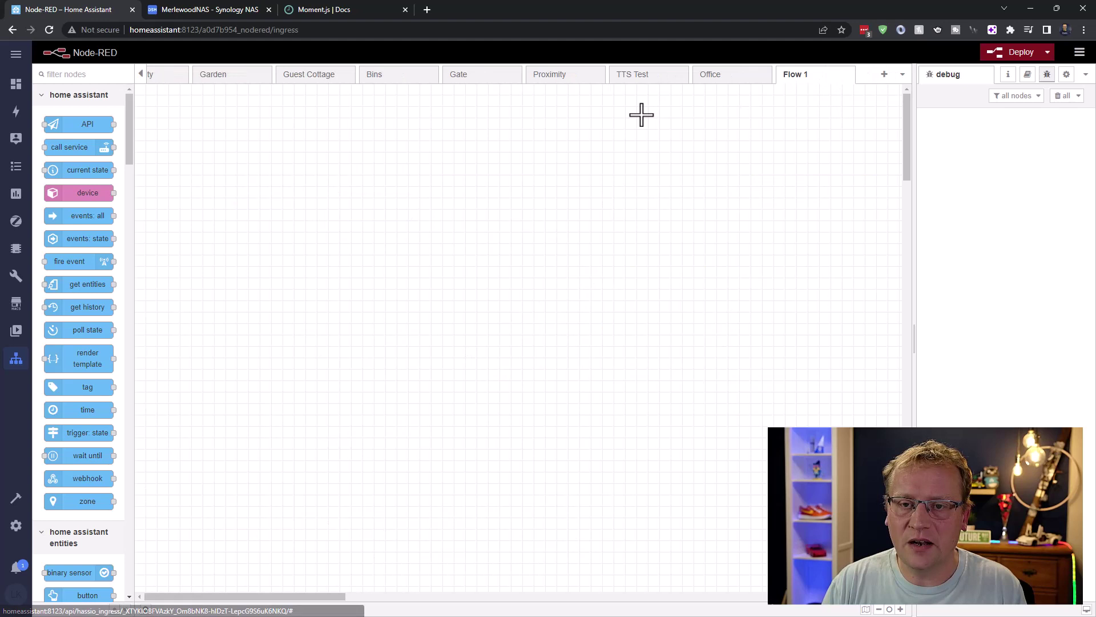
double_click(799, 75)
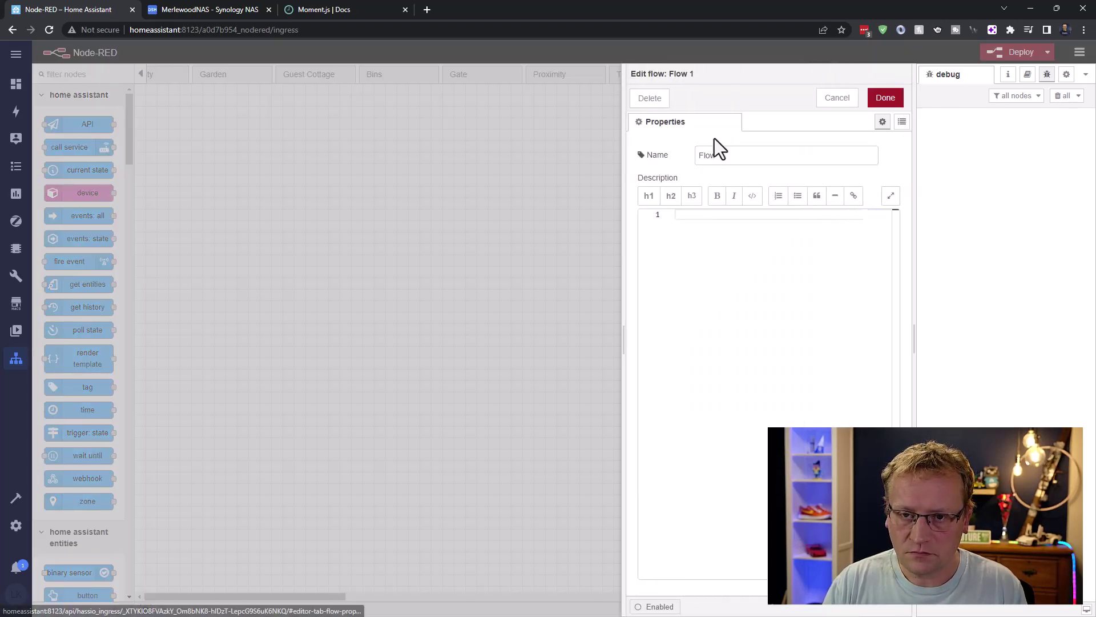
text(Bas)
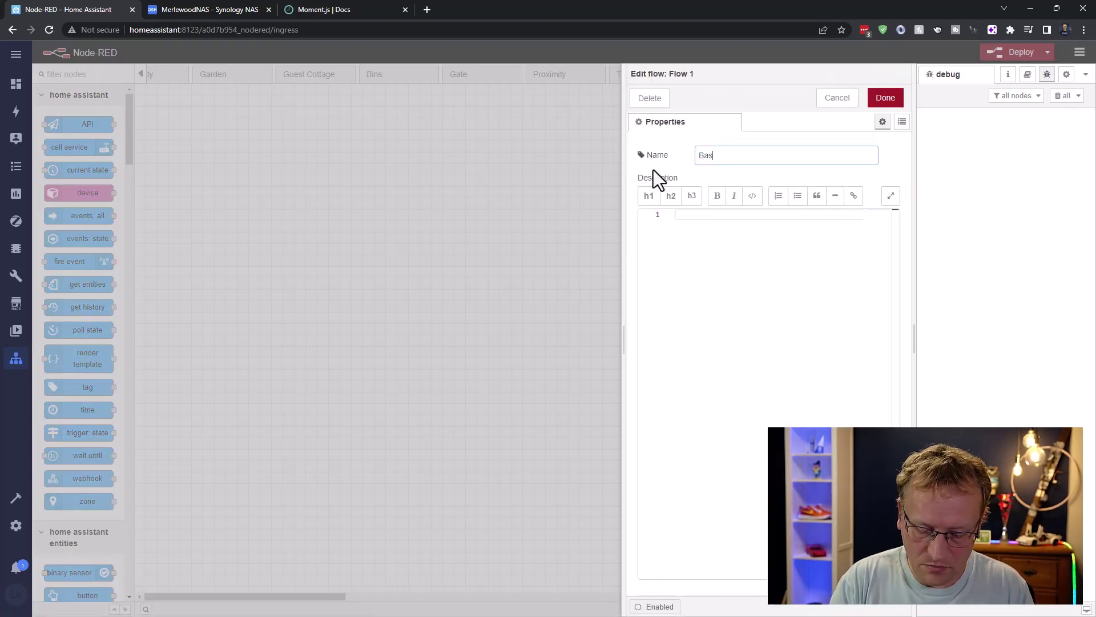
key(BackSpace)
text(ckup)
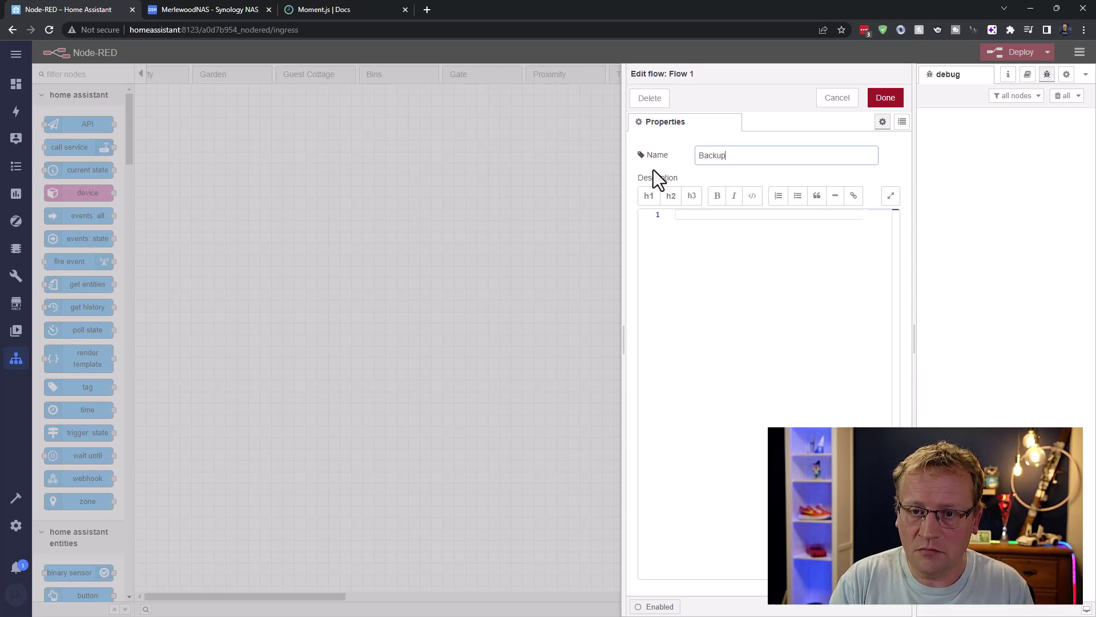
click(871, 97)
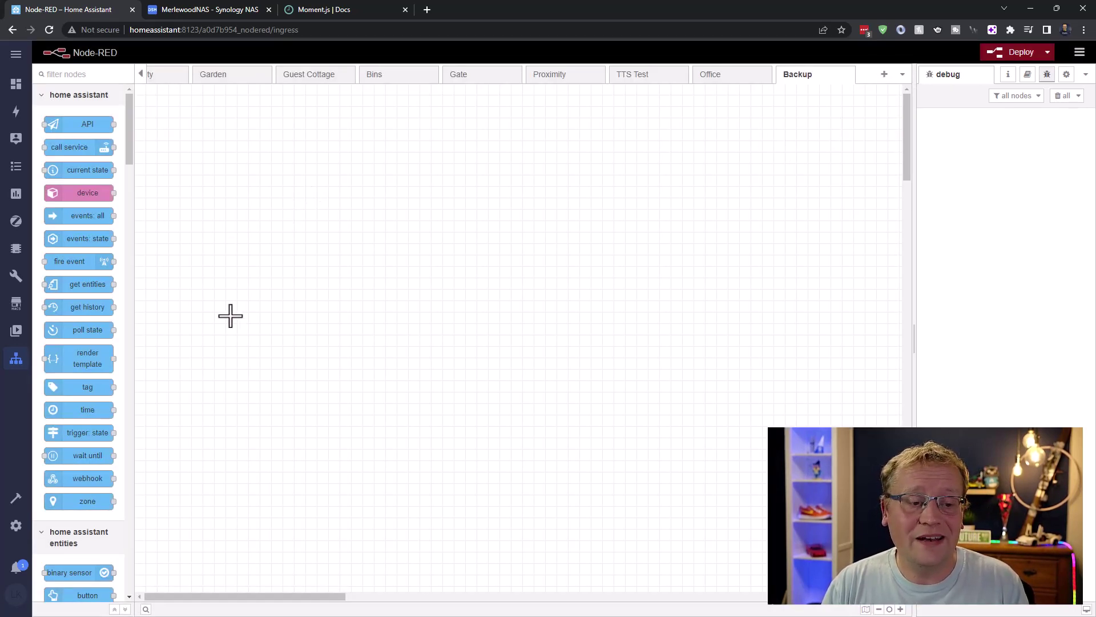
scroll(98, 413, down, 6)
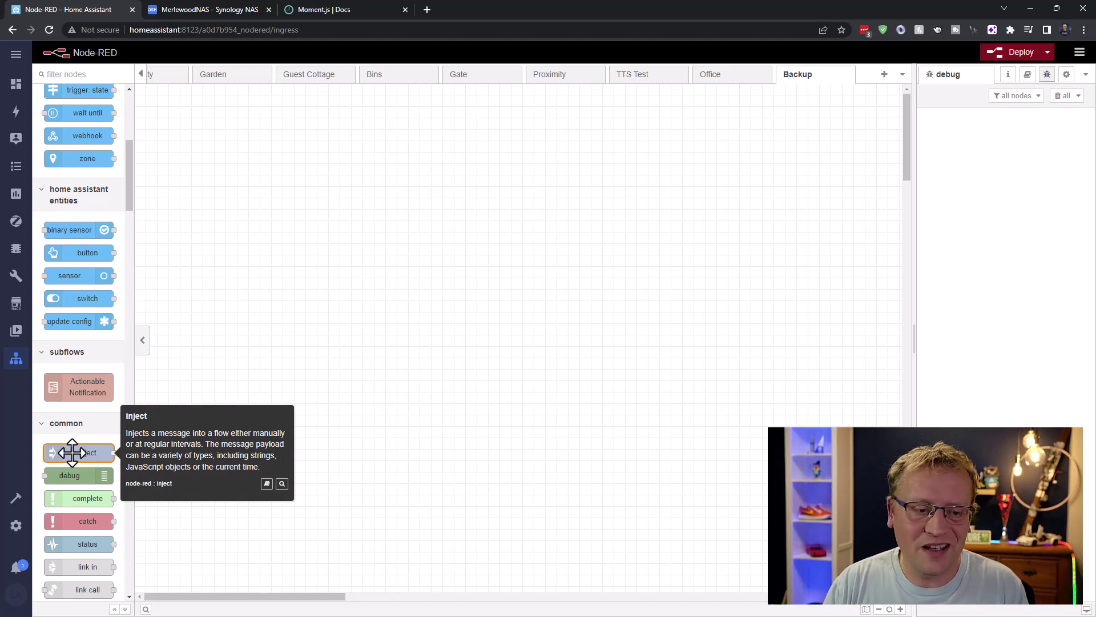
Step: Place an inject node repeating at 12:00 on Sundays only, with all other days cleared
drag(72, 452, 277, 242)
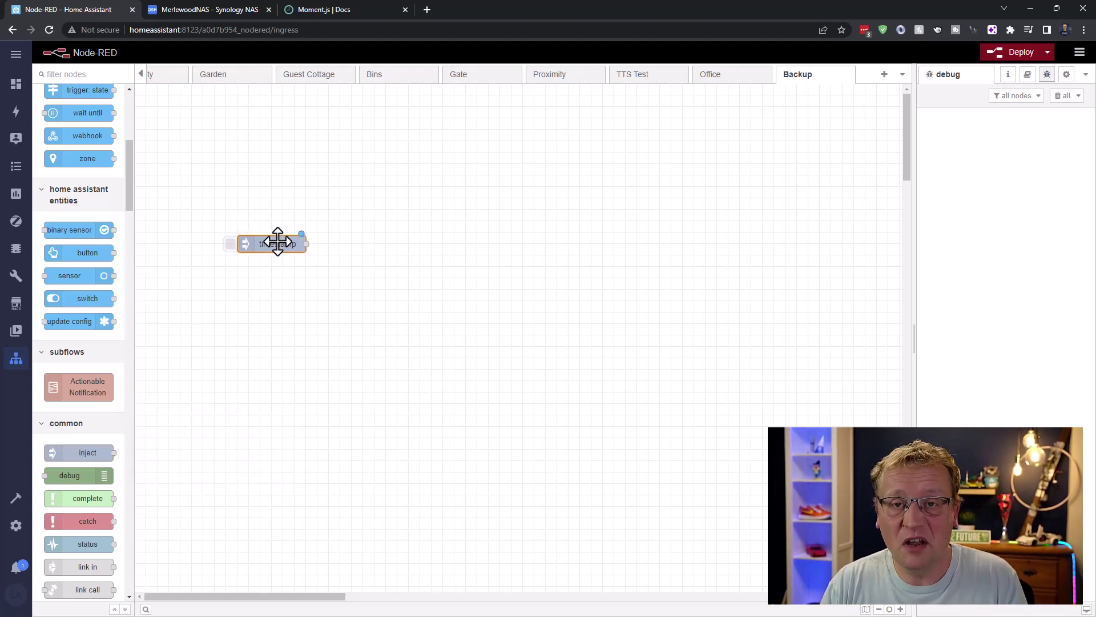
double_click(278, 242)
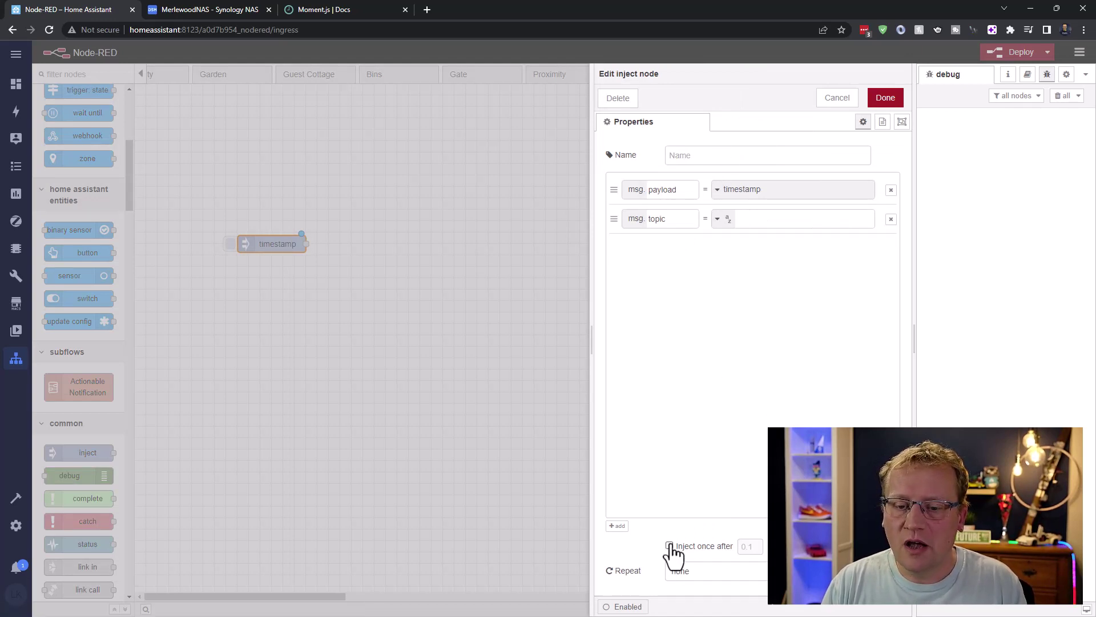
click(682, 570)
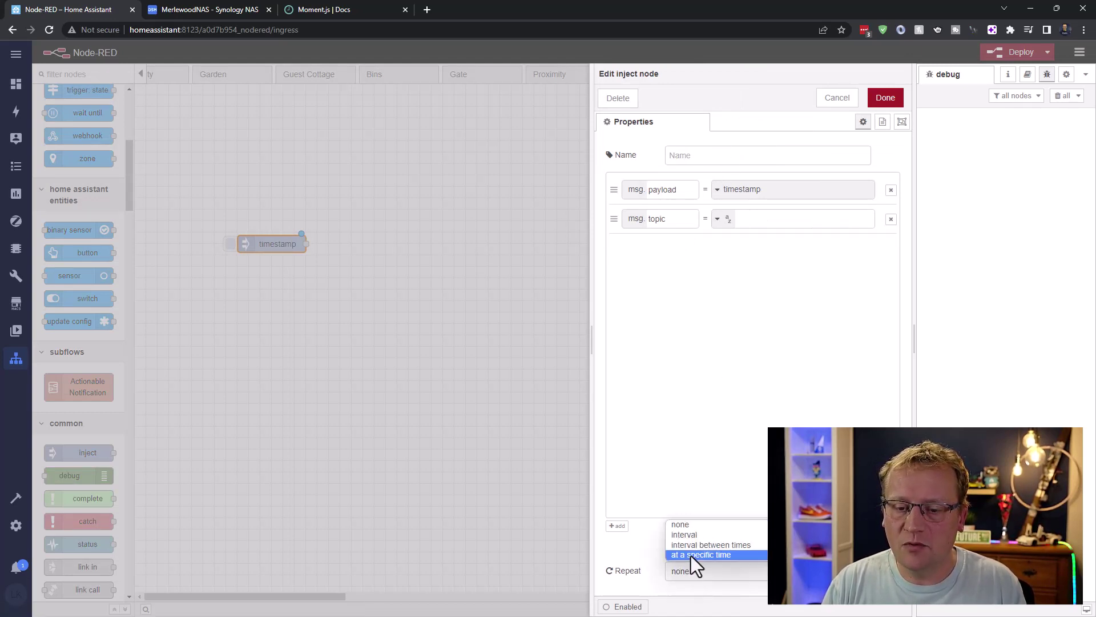
click(714, 554)
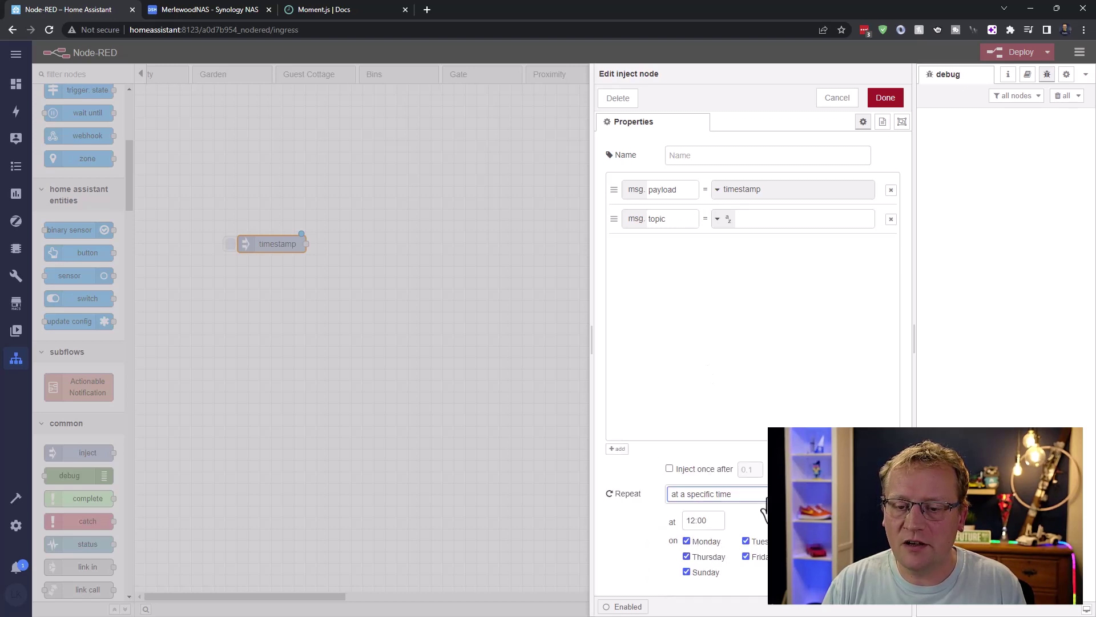
click(708, 521)
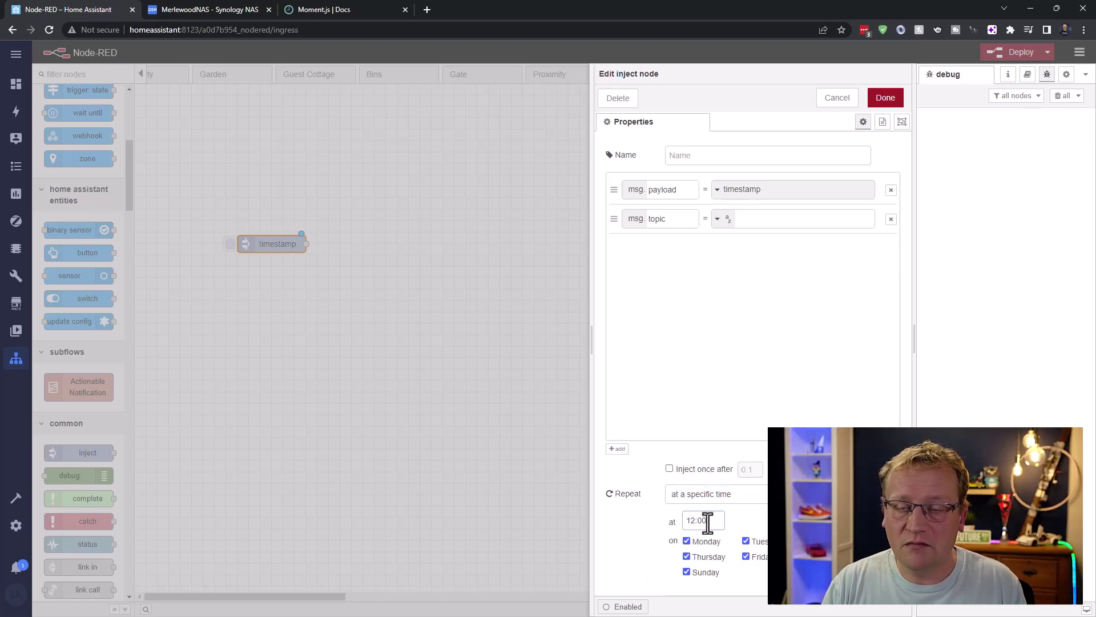
click(687, 541)
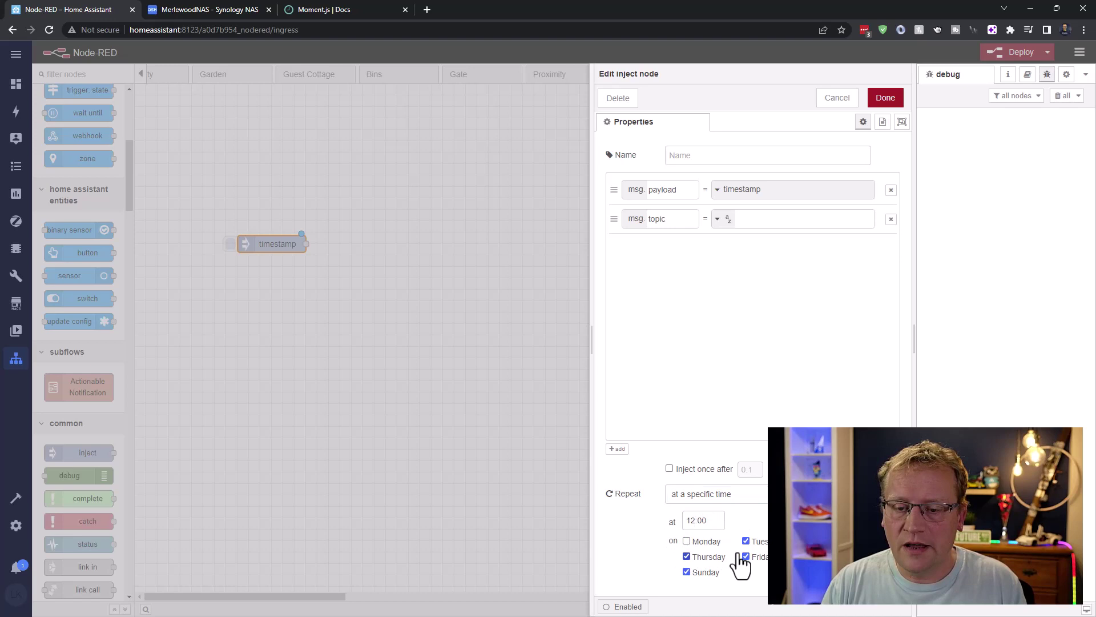
click(745, 541)
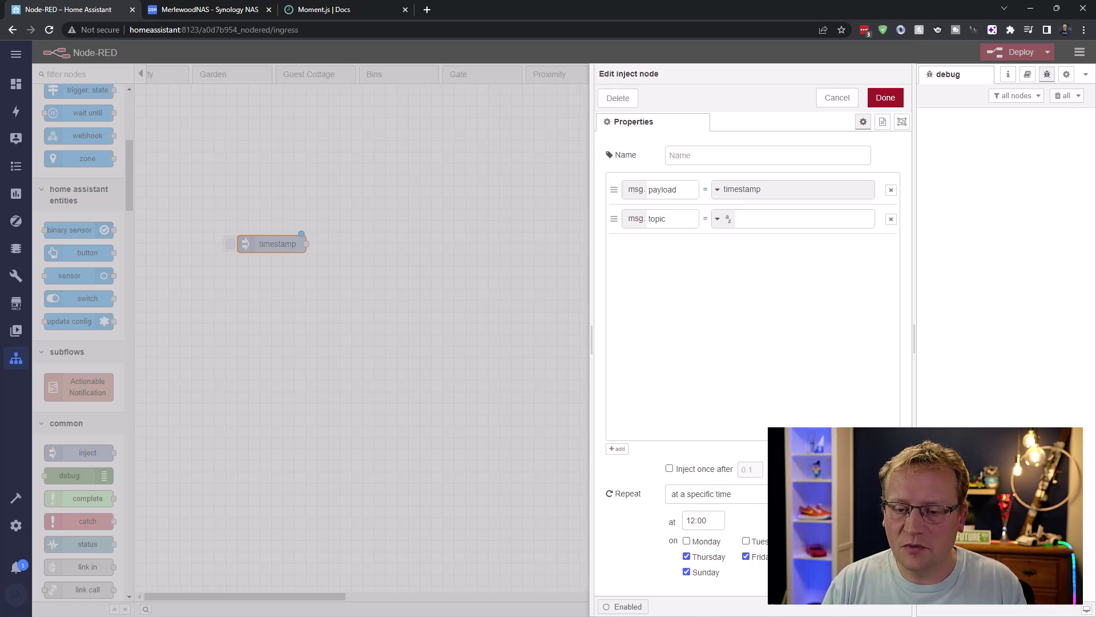
click(746, 556)
click(687, 557)
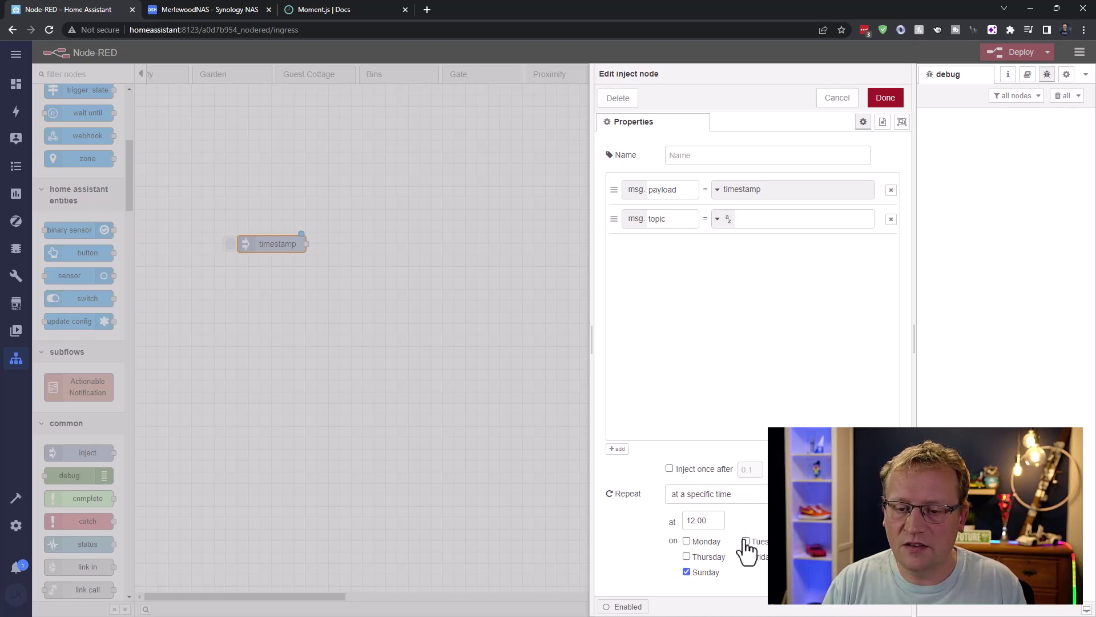
click(886, 98)
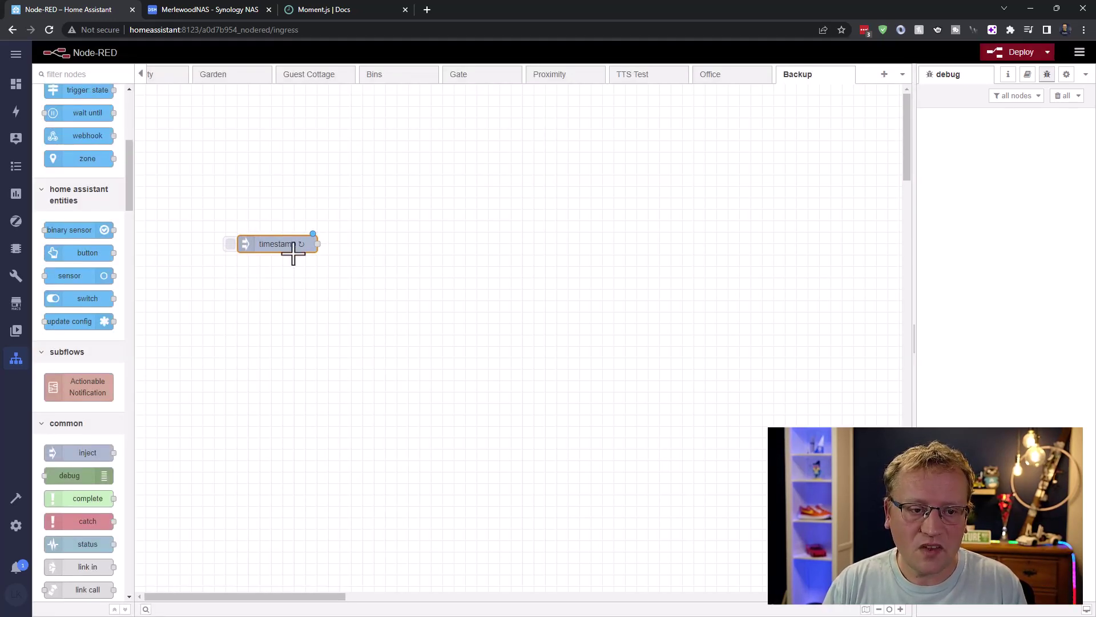
Step: Add a change node to the right of the timestamp inject and wire them together
drag(279, 245, 267, 244)
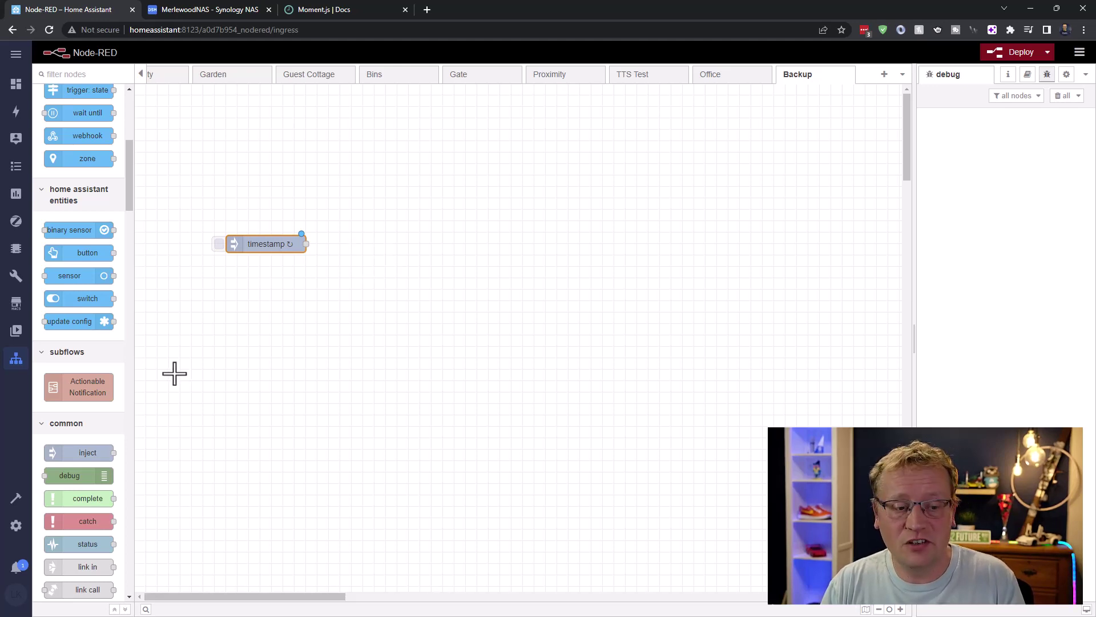
scroll(81, 397, down, 5)
scroll(81, 397, down, 3)
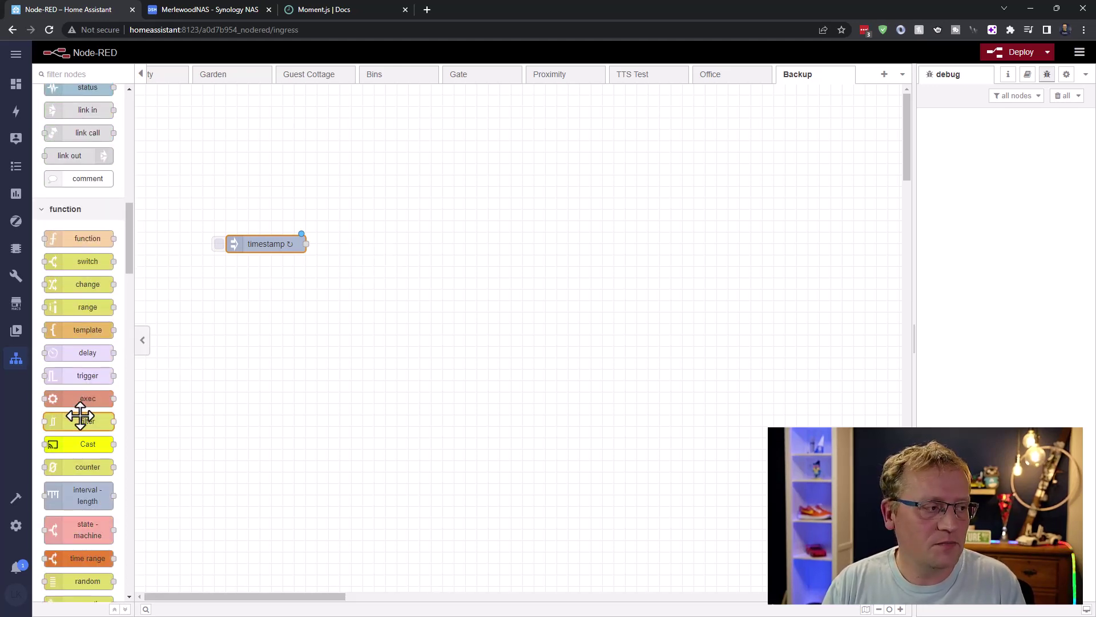
scroll(78, 446, down, 2)
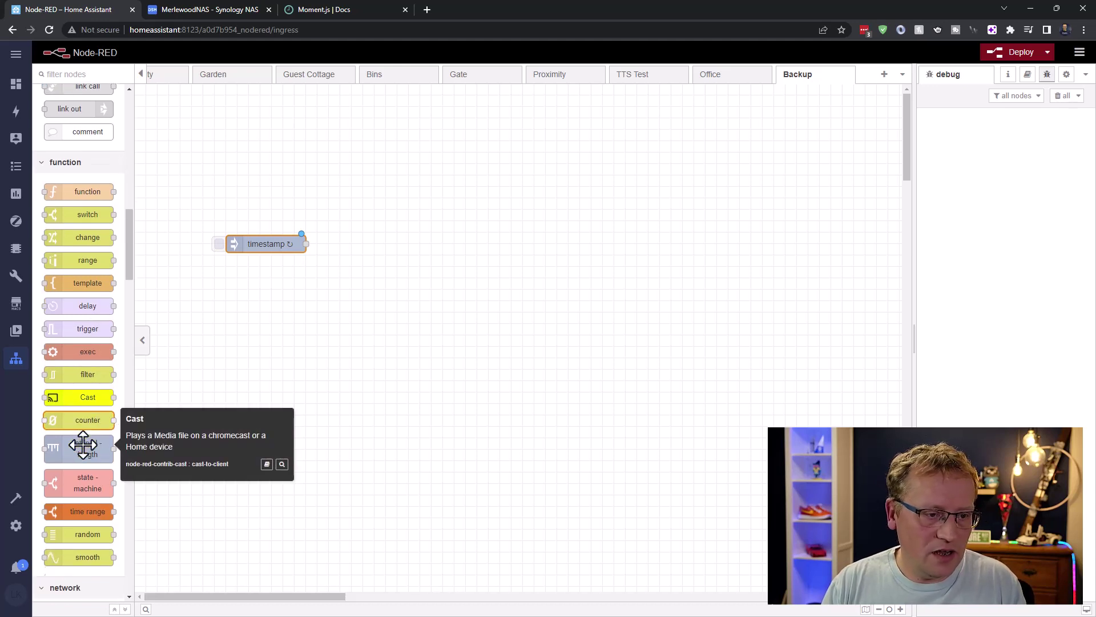
drag(83, 234, 421, 242)
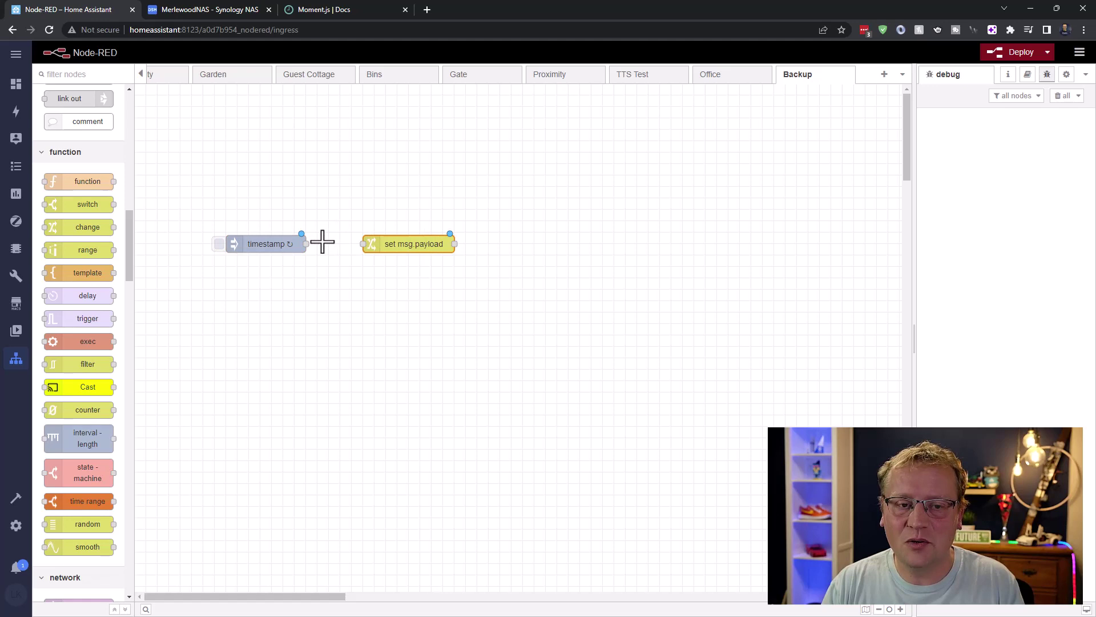
drag(307, 244, 364, 243)
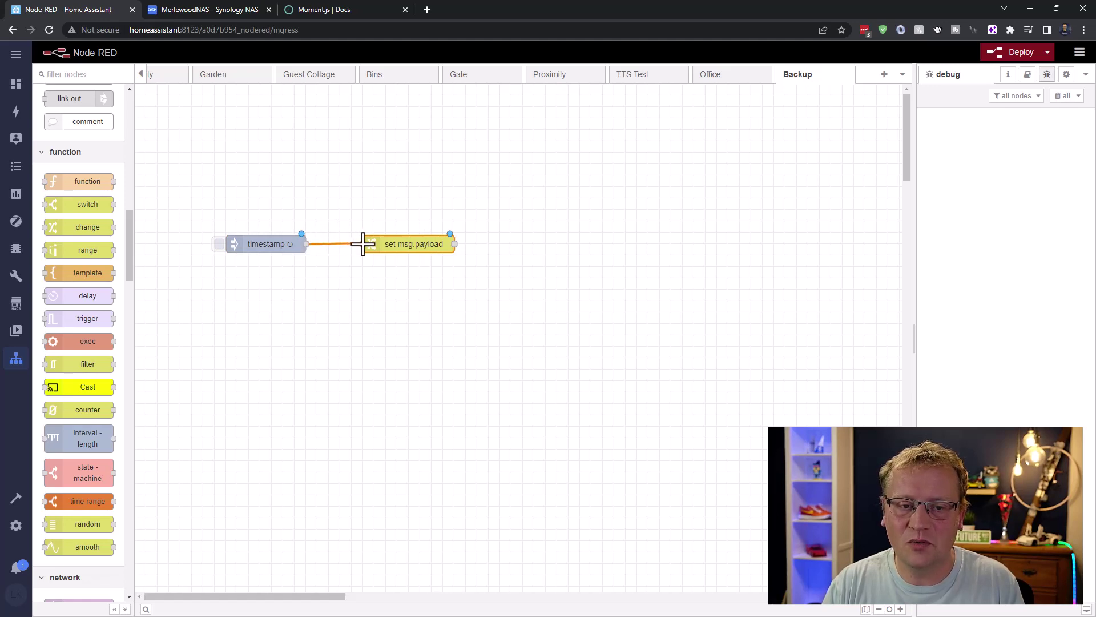
Step: Give the change node the rule Set msg.payload to timestamp and save it
double_click(404, 249)
click(708, 208)
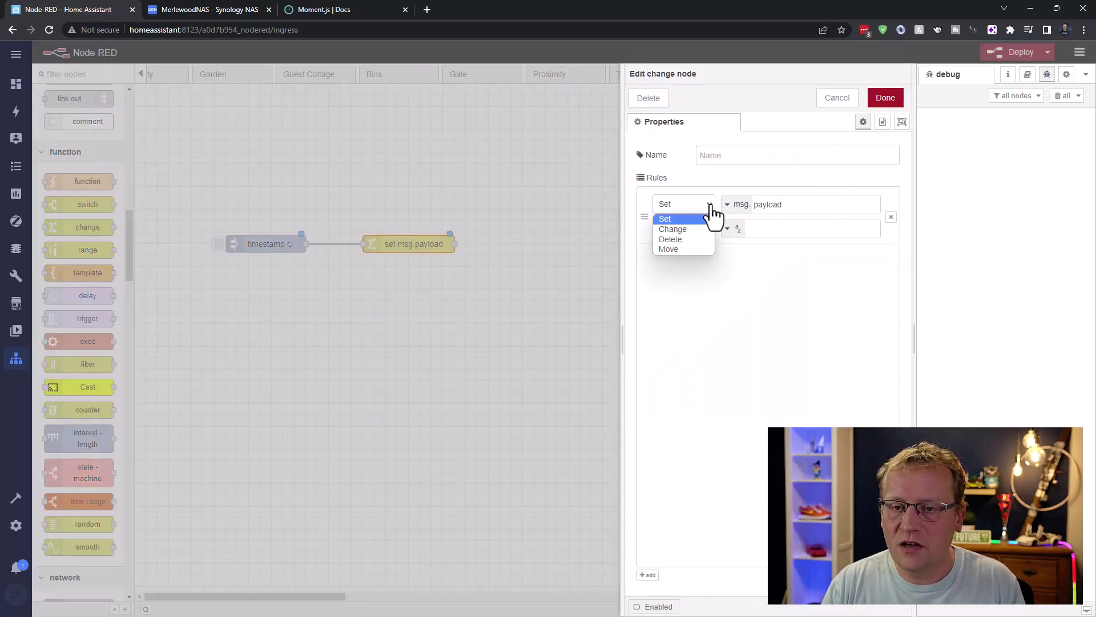
click(707, 217)
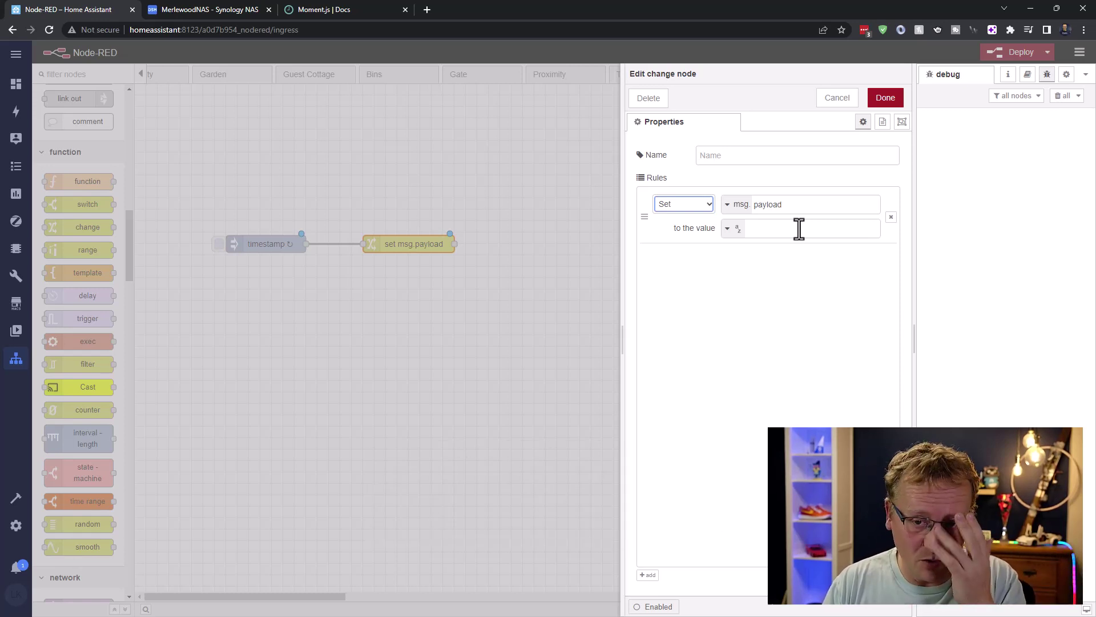
click(728, 230)
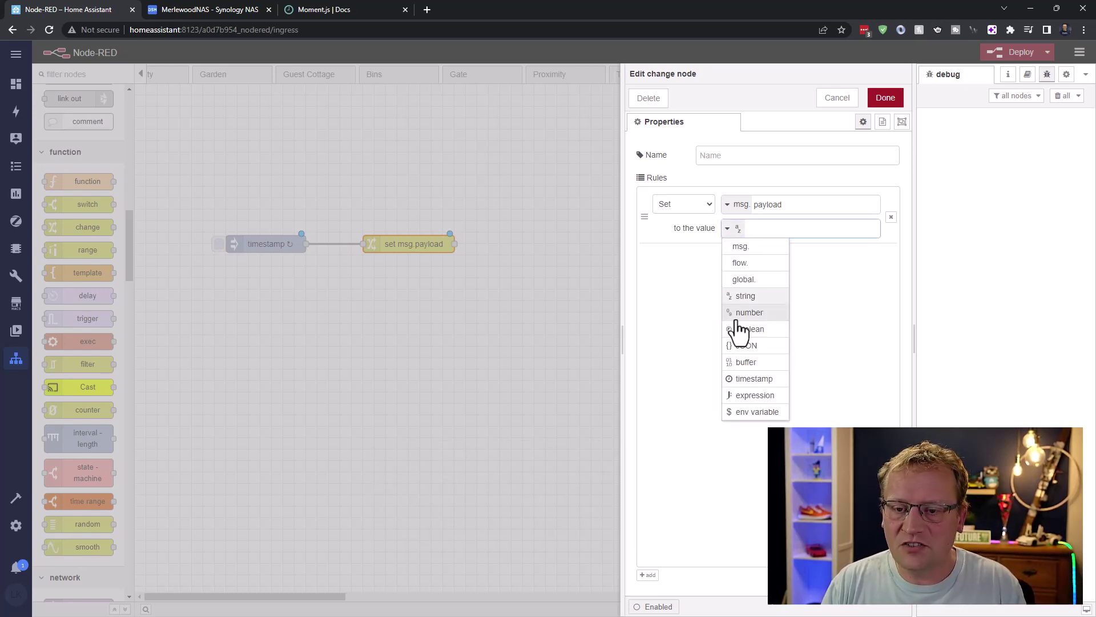
click(753, 379)
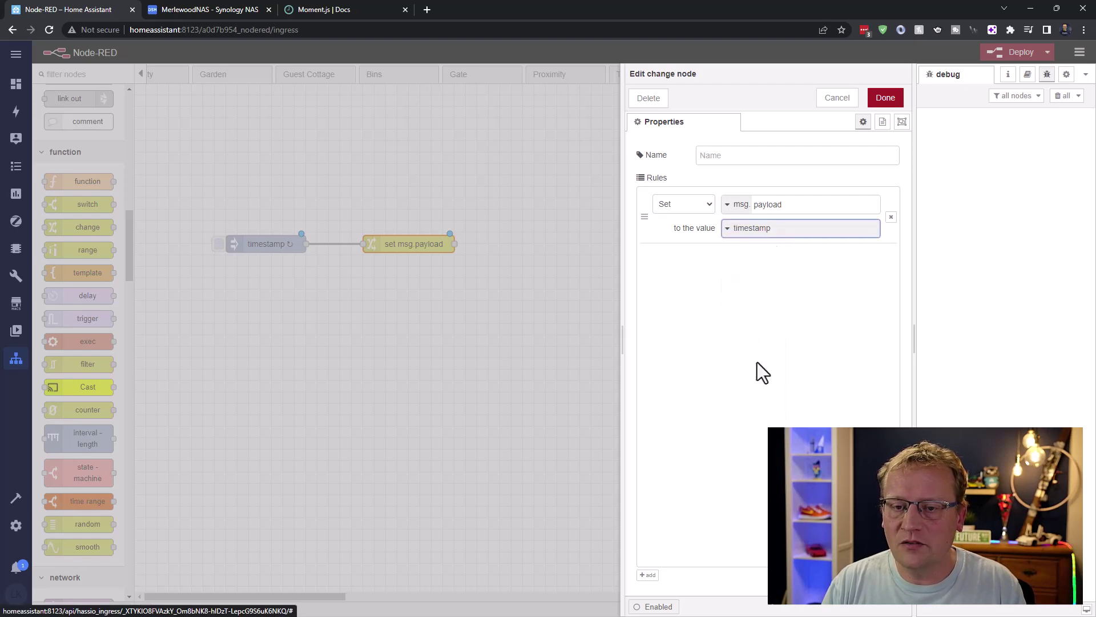
click(885, 98)
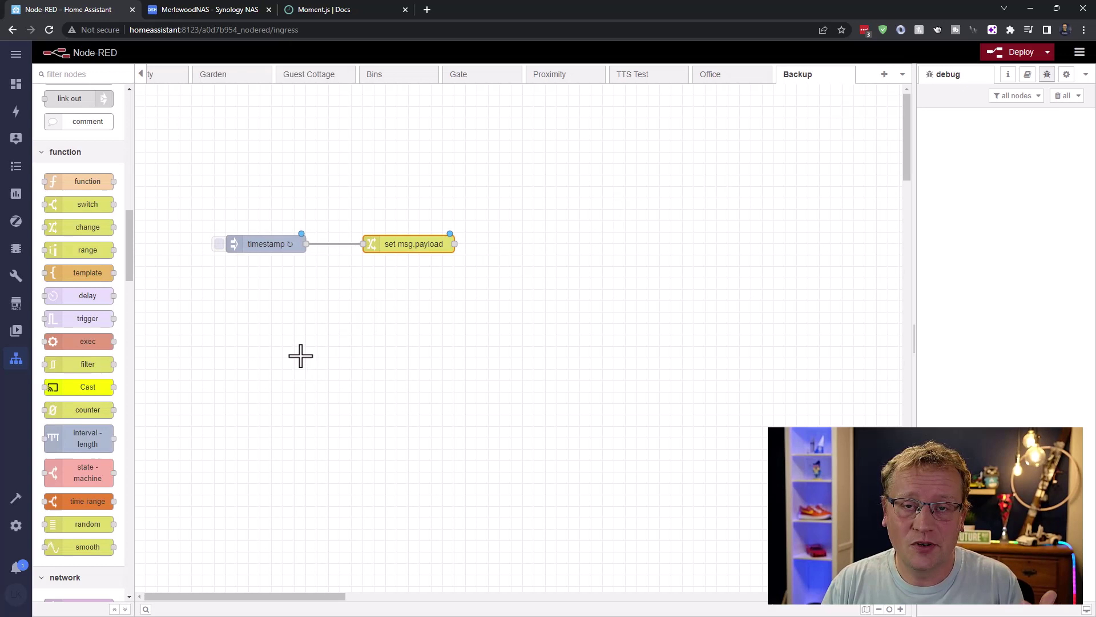
Step: Filter the palette for 'date' and wire a Date/Time Formatter after set msg.payload
click(76, 76)
text(date)
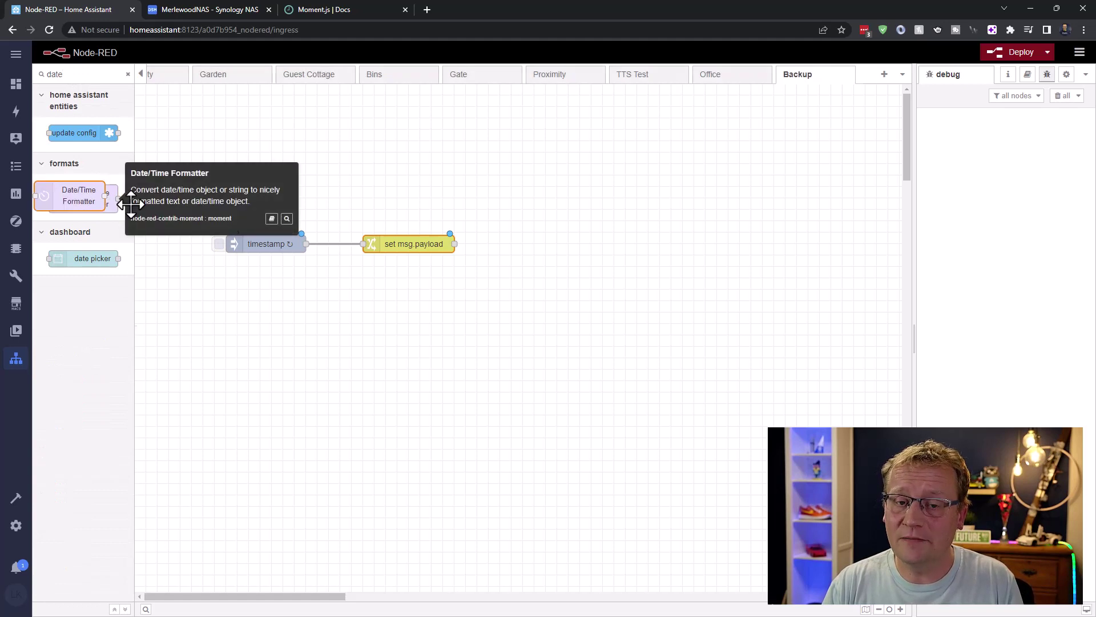
drag(95, 194, 566, 249)
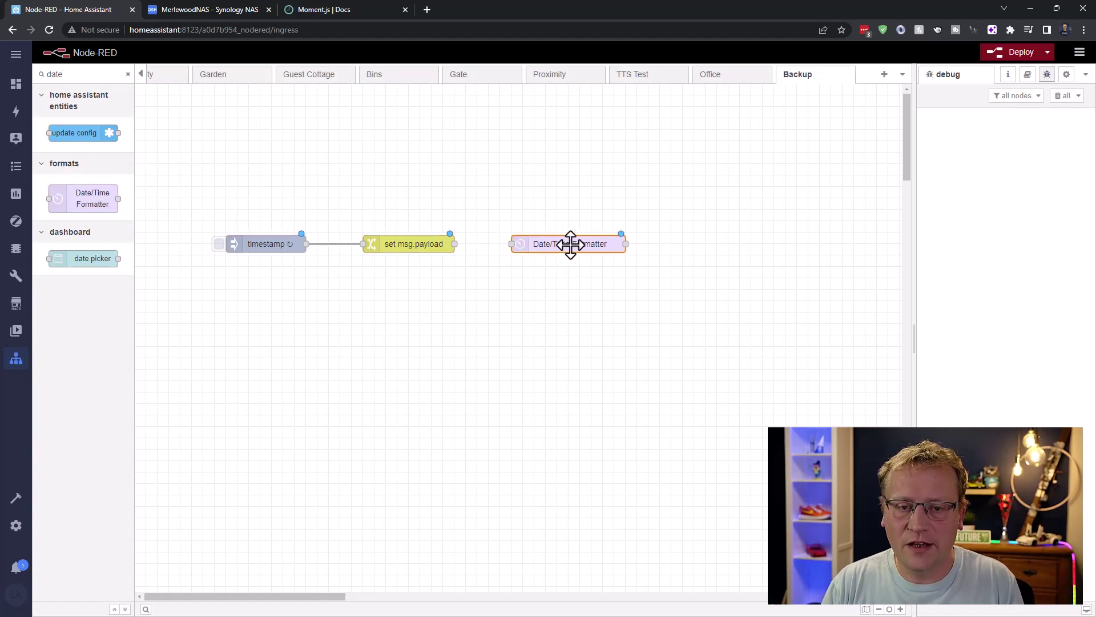
drag(455, 244, 523, 244)
Step: Configure the formatter: msg.payload in and out, format YYYYMMDD_HHmm, Australia/Sydney time
double_click(569, 244)
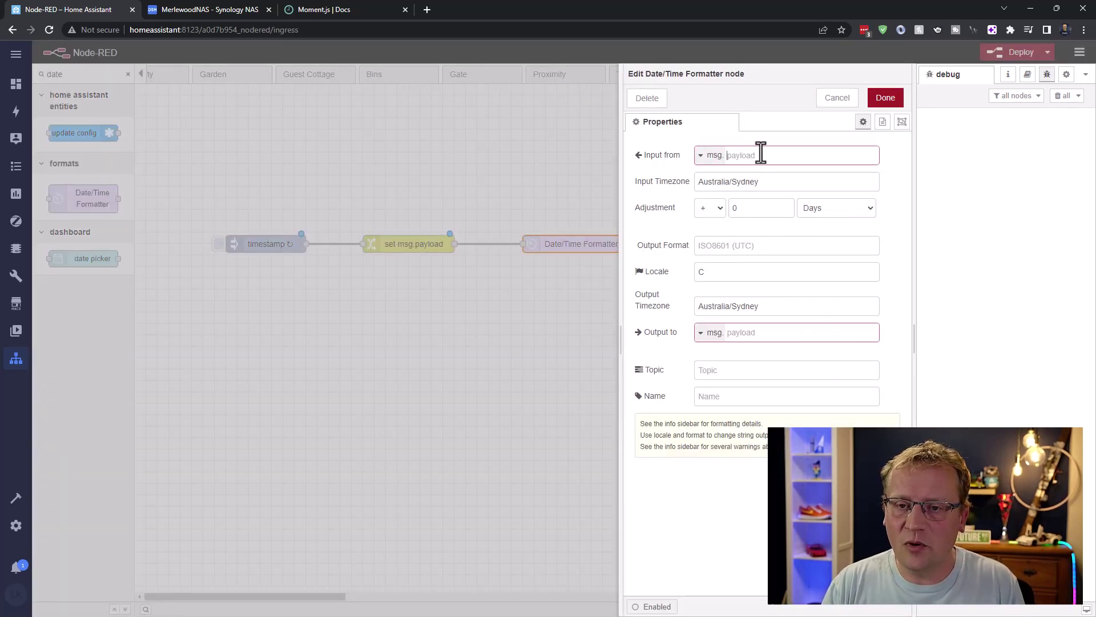
text(payload)
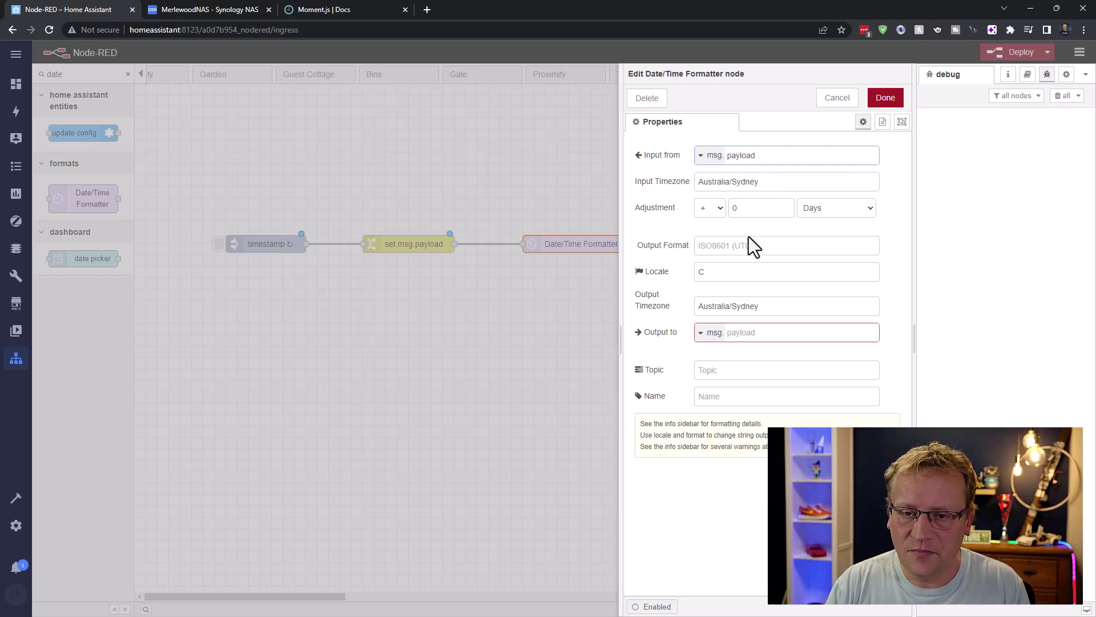
click(736, 242)
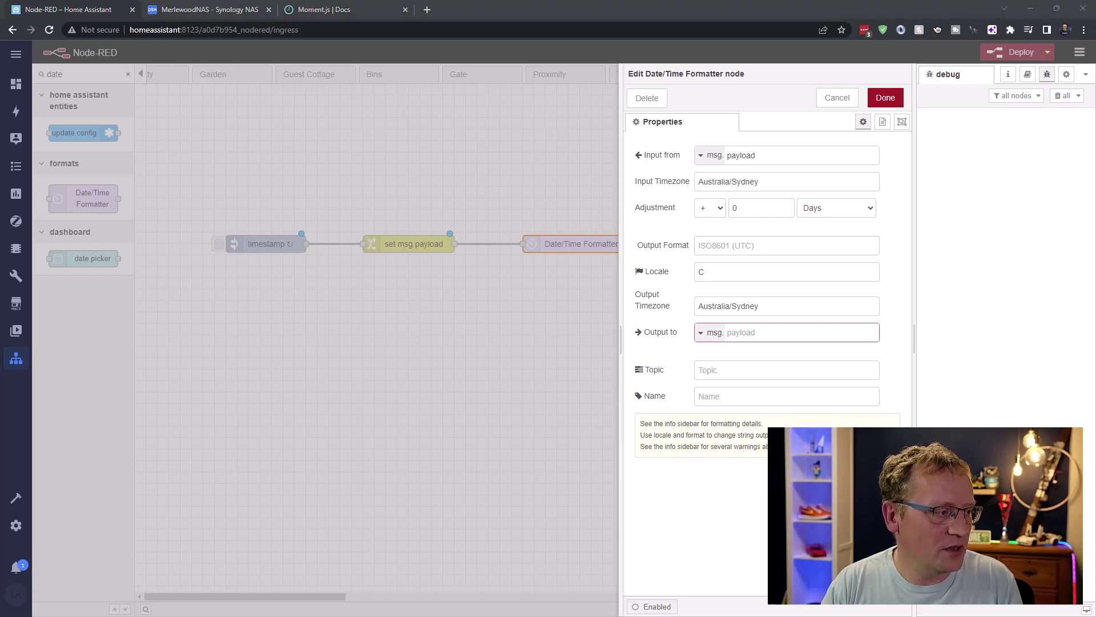
click(800, 251)
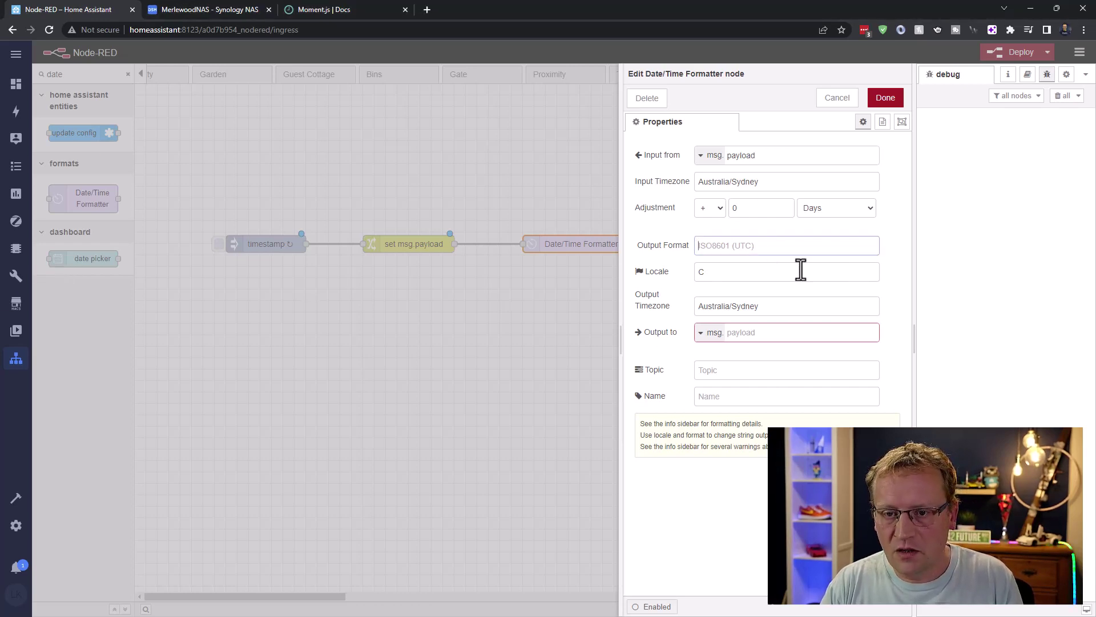
text(YYYYMMDD_HHmm)
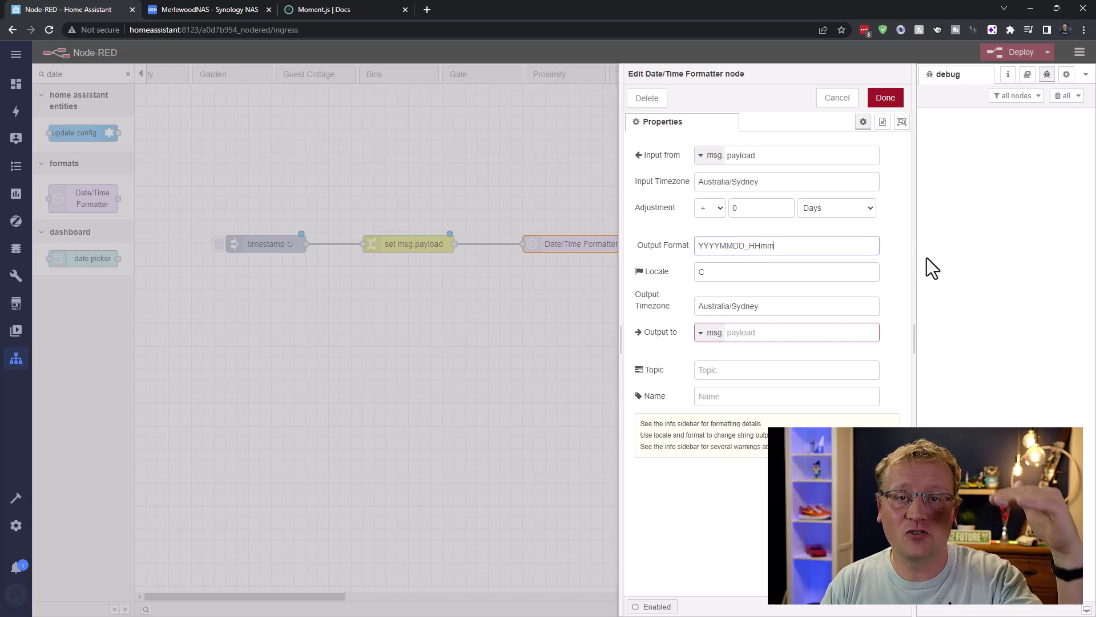
click(702, 271)
text(C)
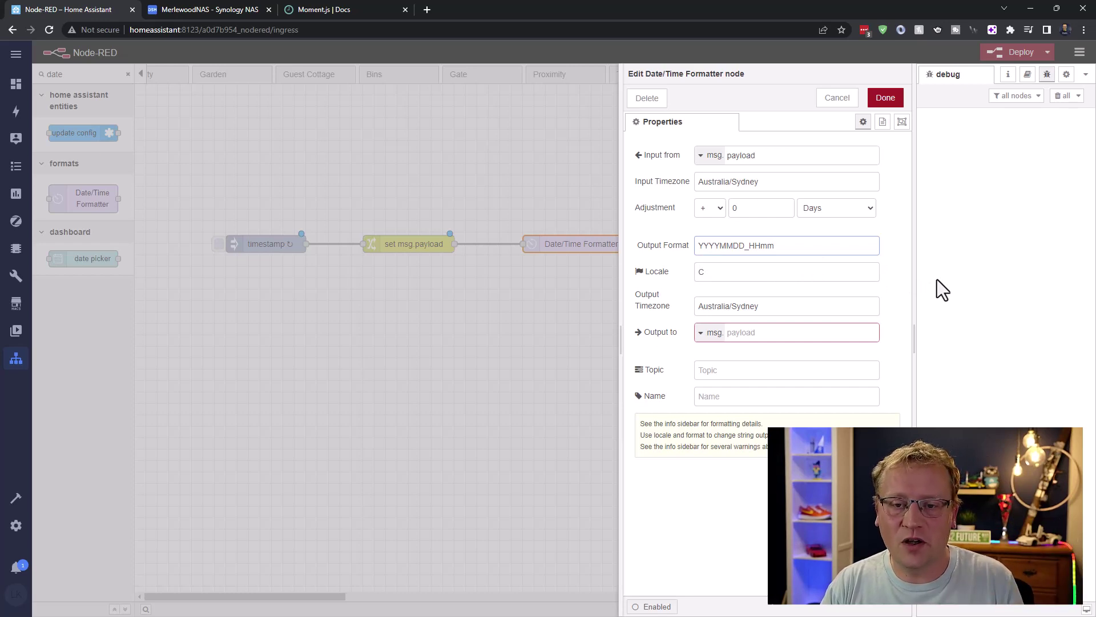
click(762, 332)
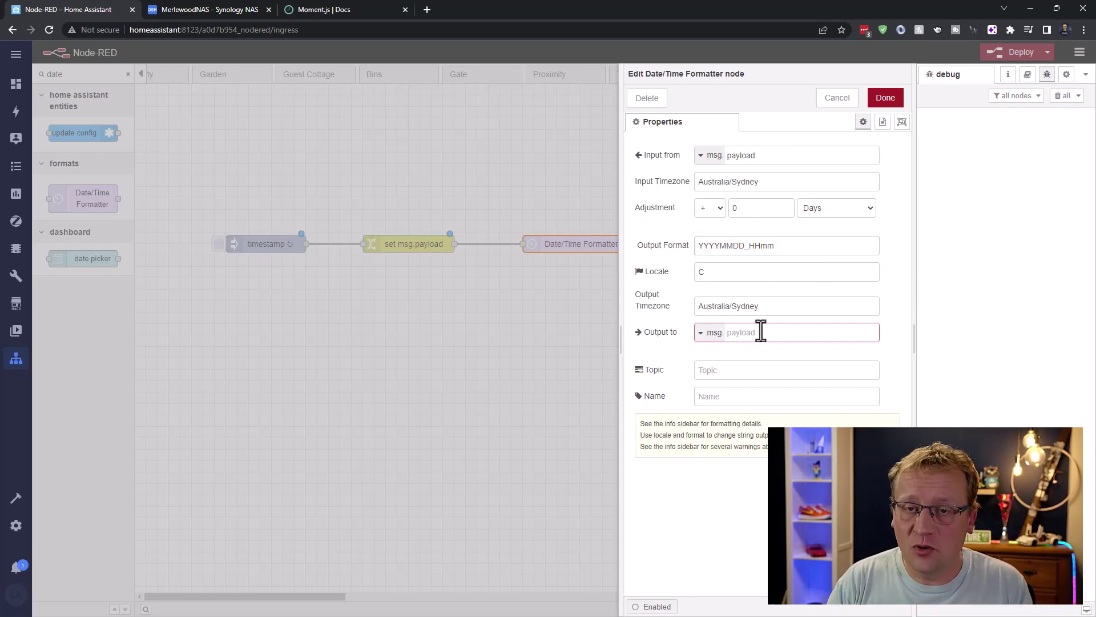
text(pa)
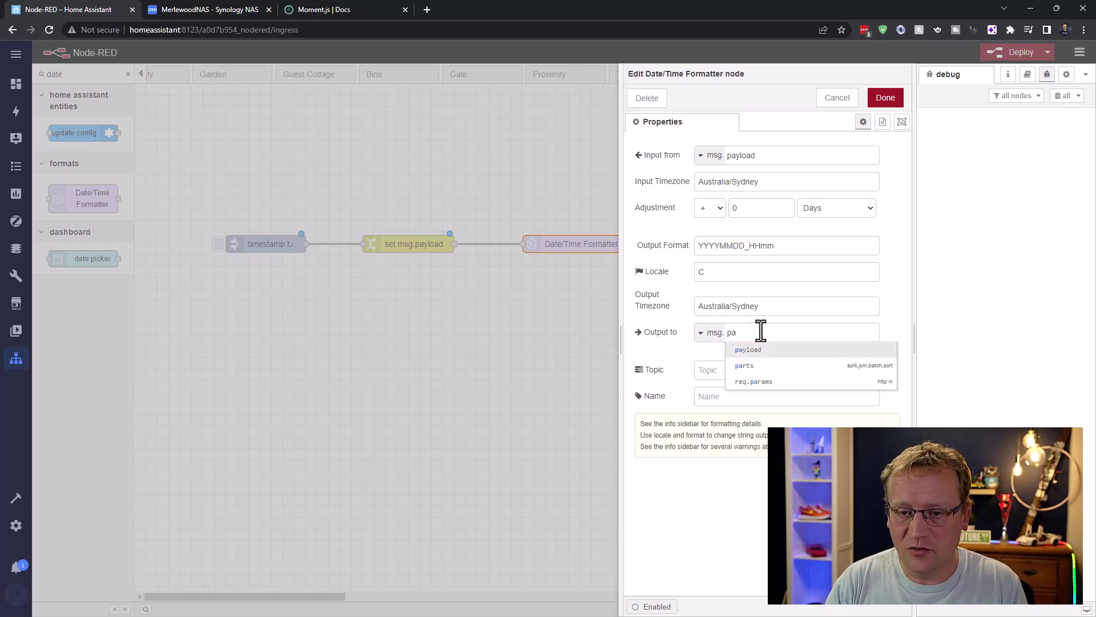
key(Return)
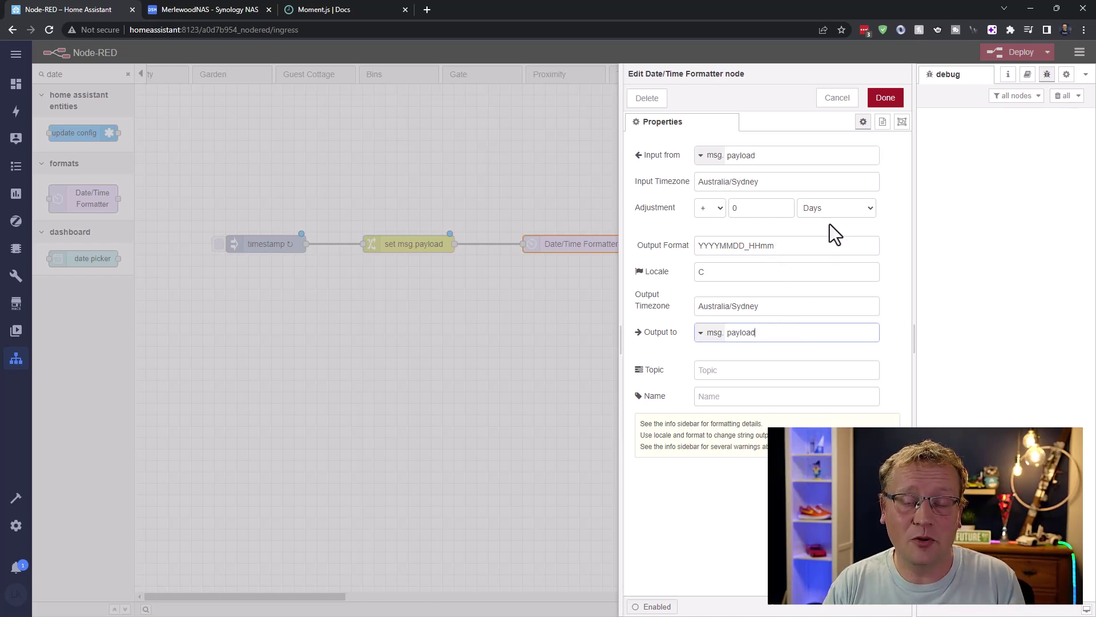
click(887, 103)
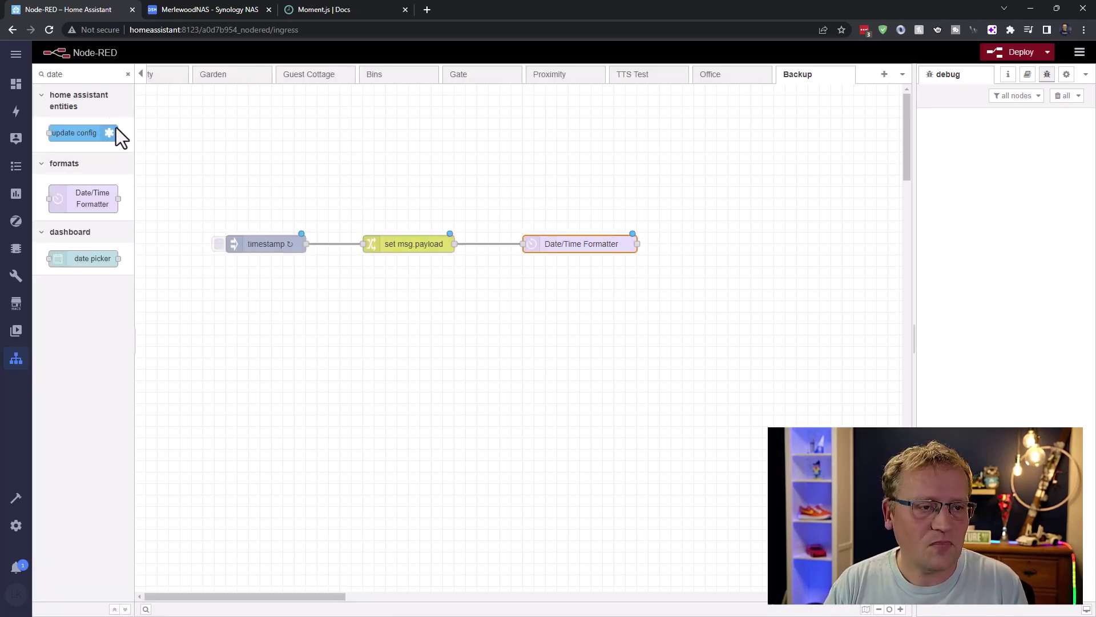
Step: Clear the palette filter and drop a call service node right of the formatter
click(130, 75)
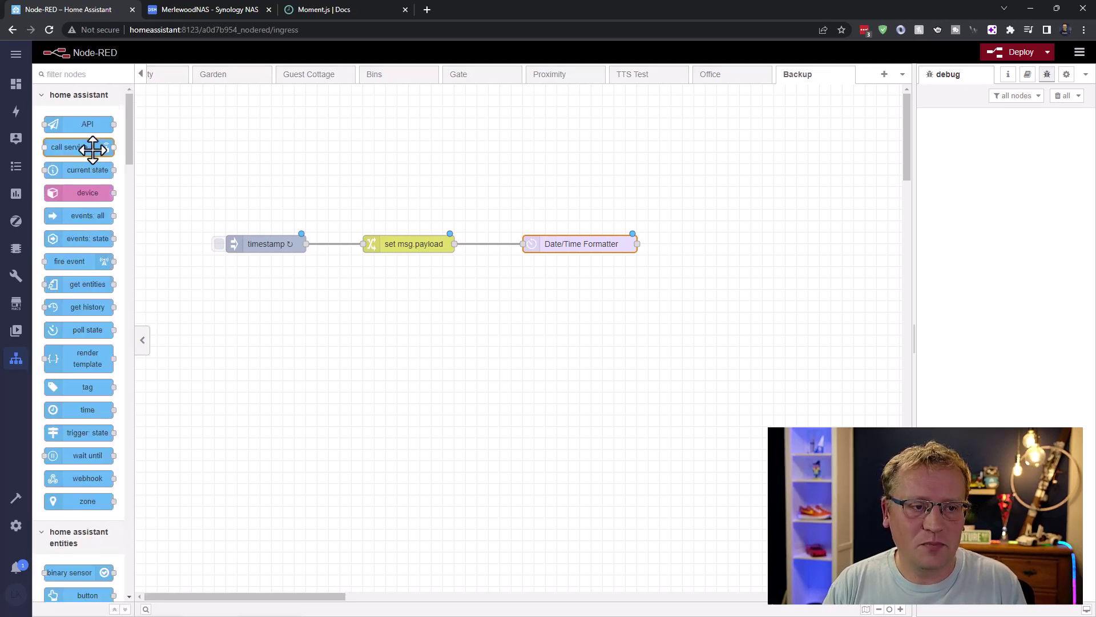
mouse_move(54, 147)
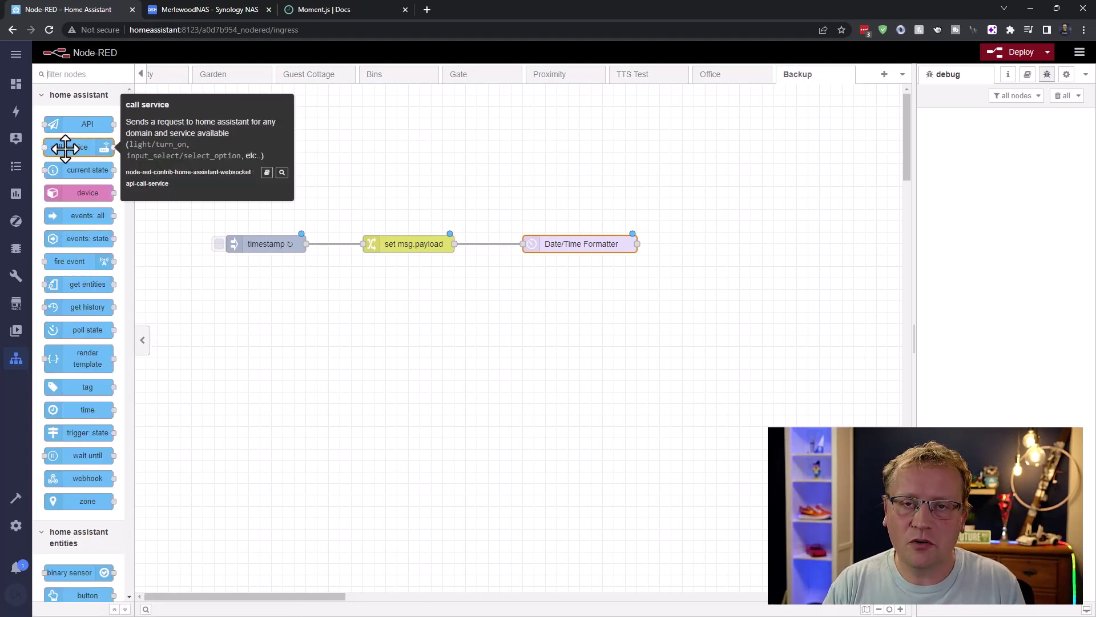
drag(65, 148, 714, 244)
Step: Even out the node spacing and wire the Date/Time Formatter into call service
click(548, 244)
drag(549, 245, 514, 244)
drag(404, 244, 370, 243)
drag(511, 248, 490, 245)
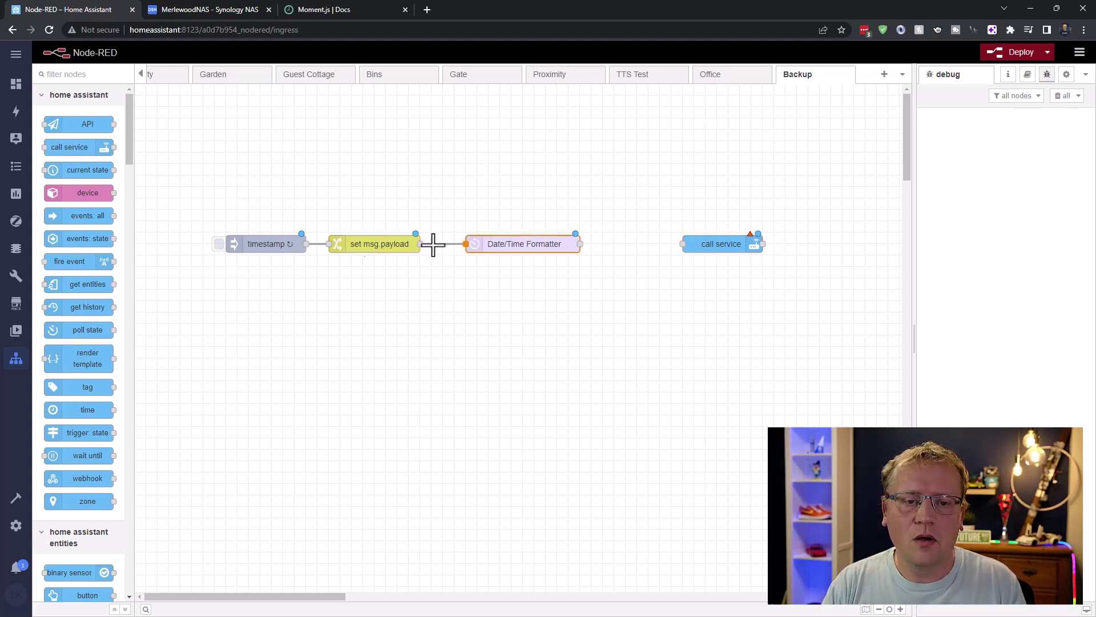
drag(358, 244, 370, 244)
drag(727, 244, 649, 247)
drag(580, 244, 626, 244)
Step: Name the call service node 'Backup to Merlewood NAS' and choose the hassio domain
double_click(663, 244)
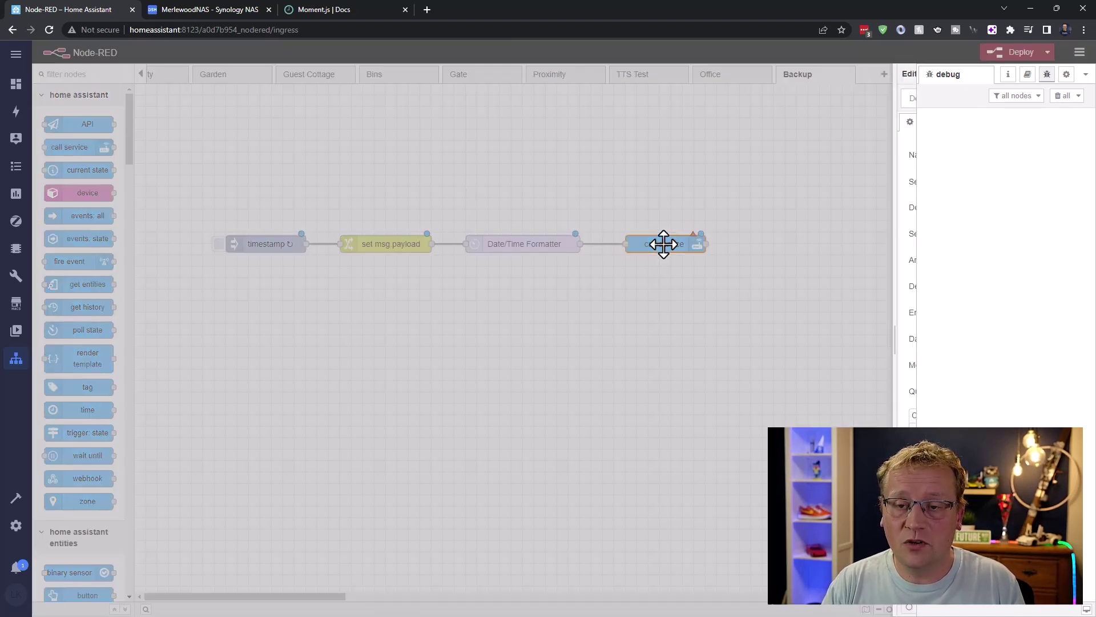
click(752, 158)
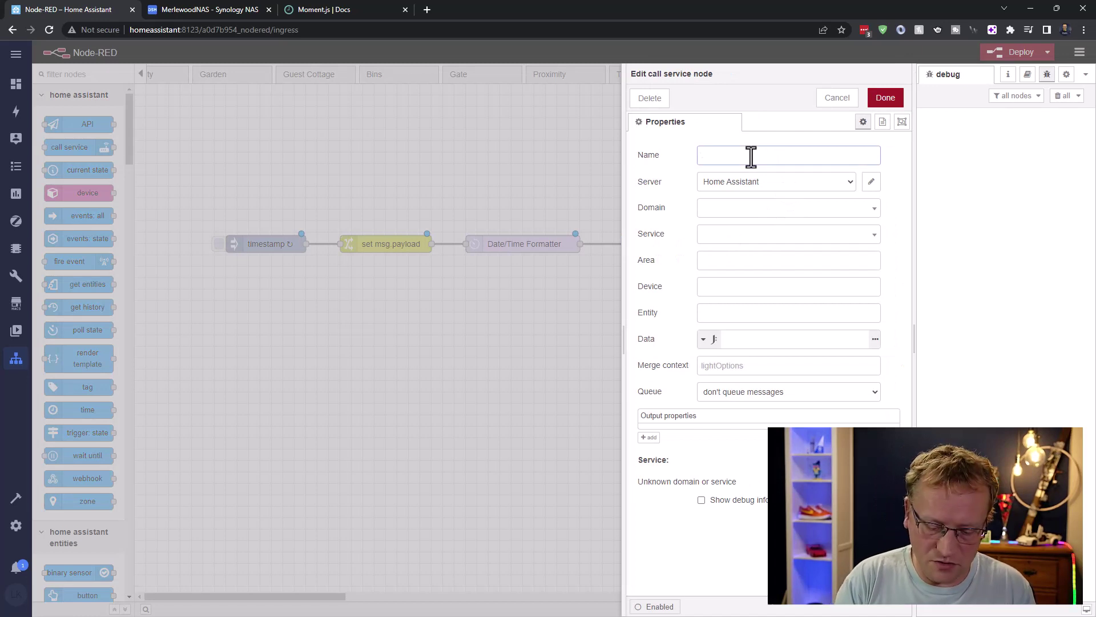
text(Backup)
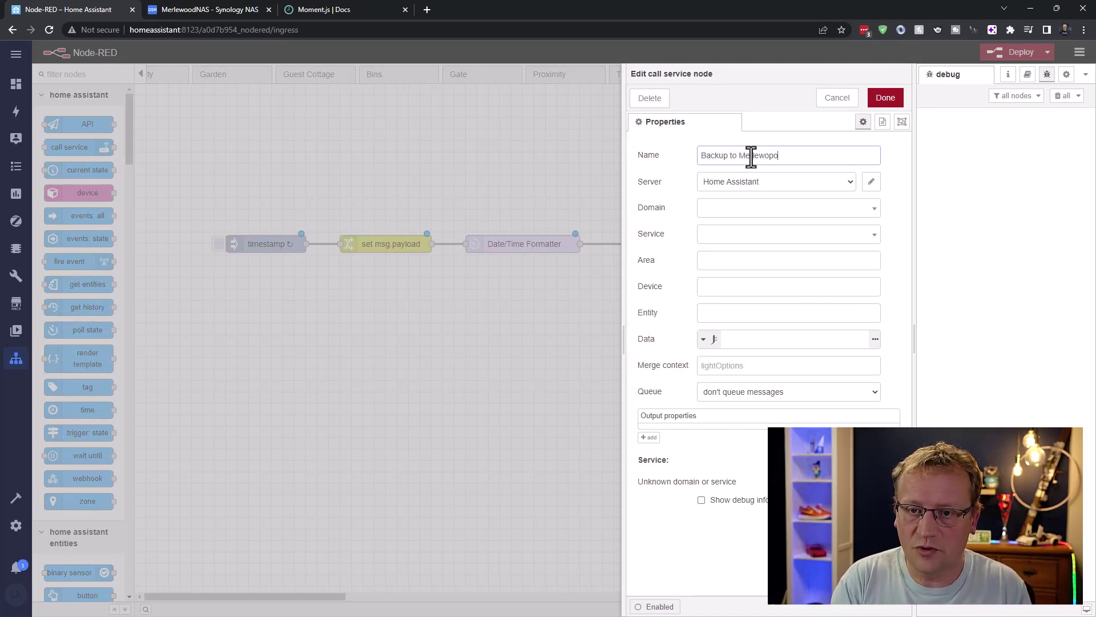
text( to Merlewood )
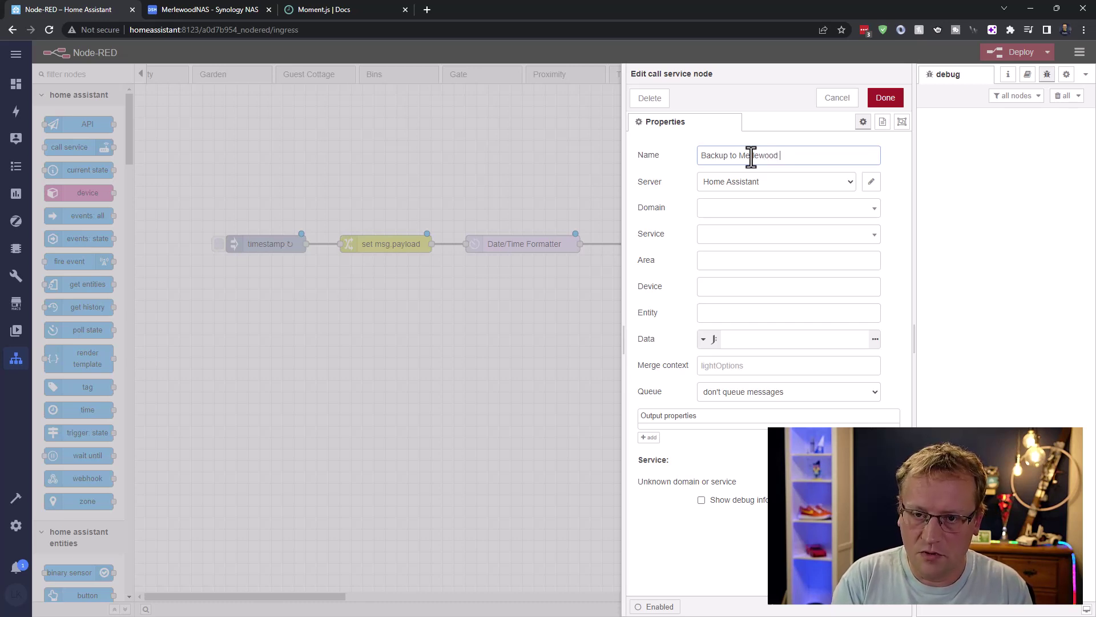
text(NAS)
click(752, 215)
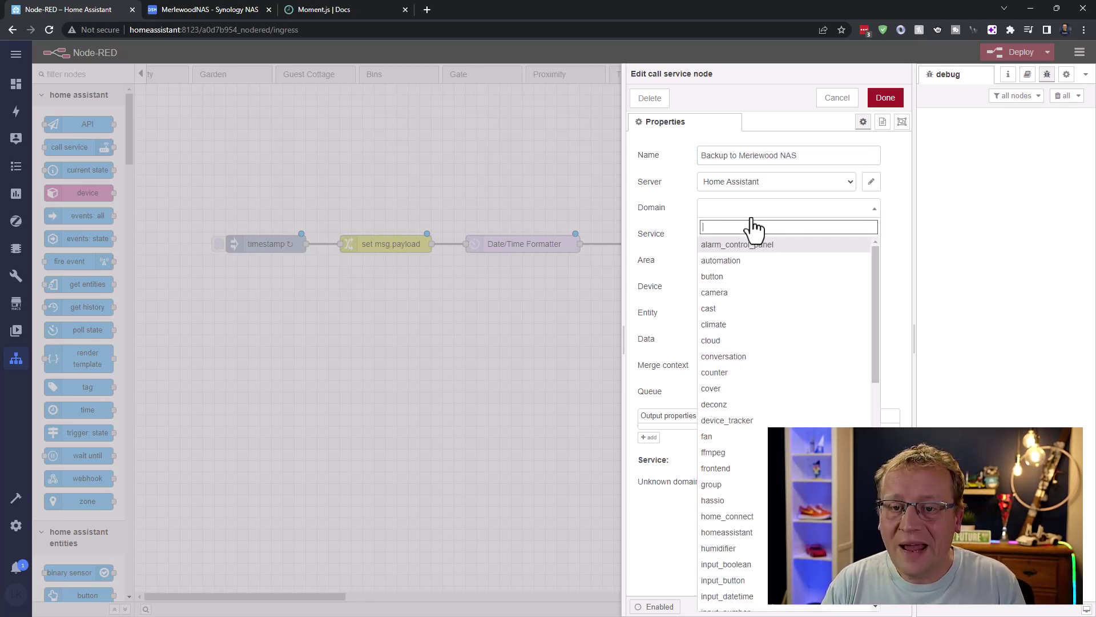
text(ha)
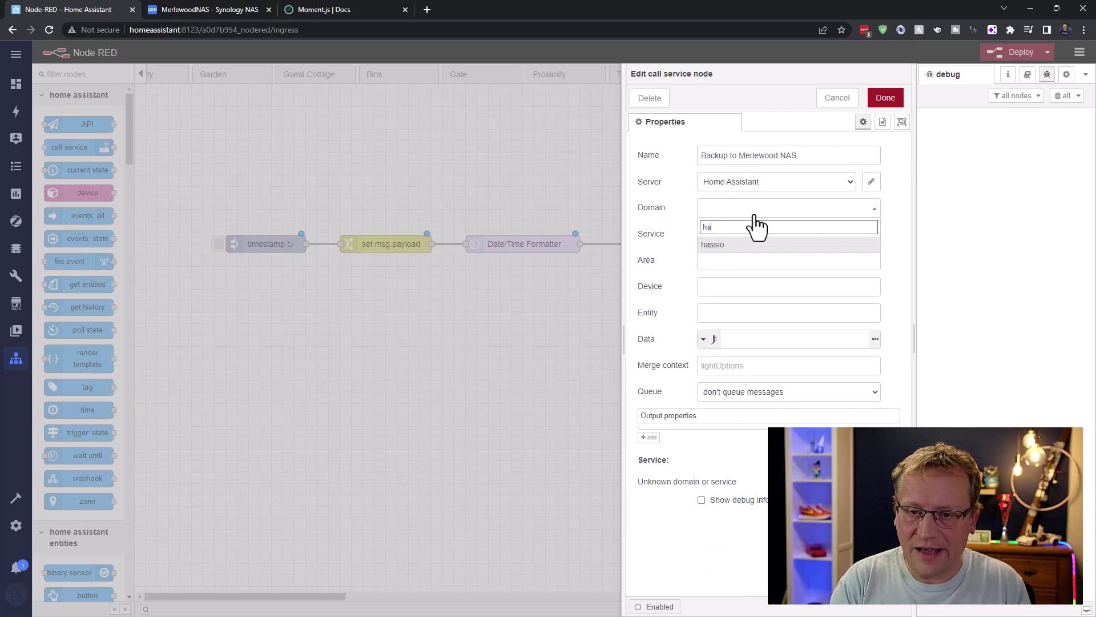
click(723, 247)
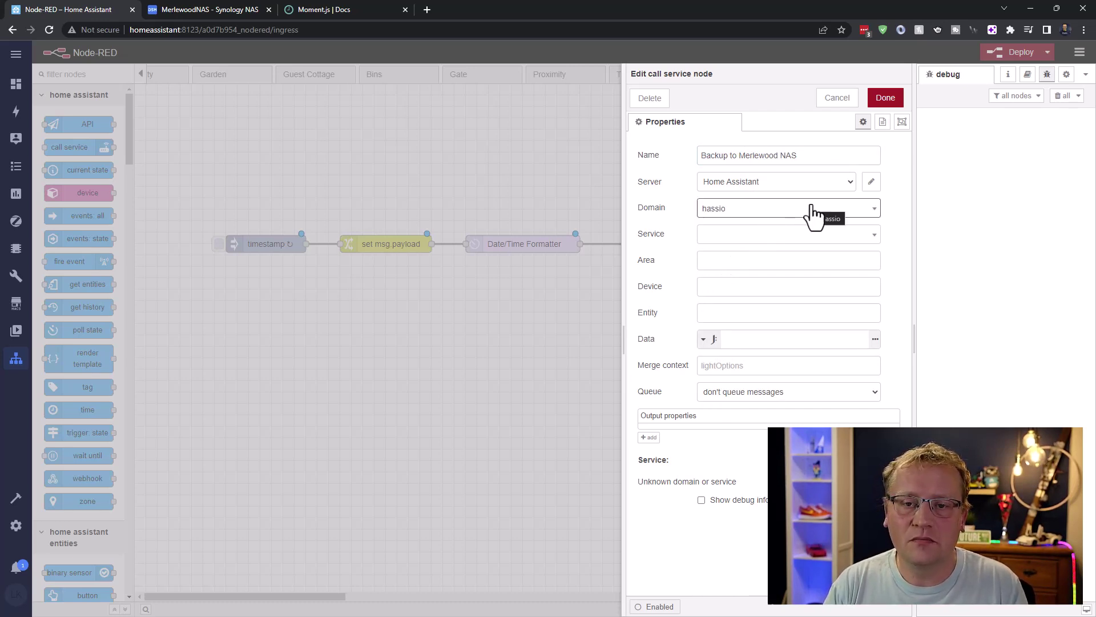
click(874, 237)
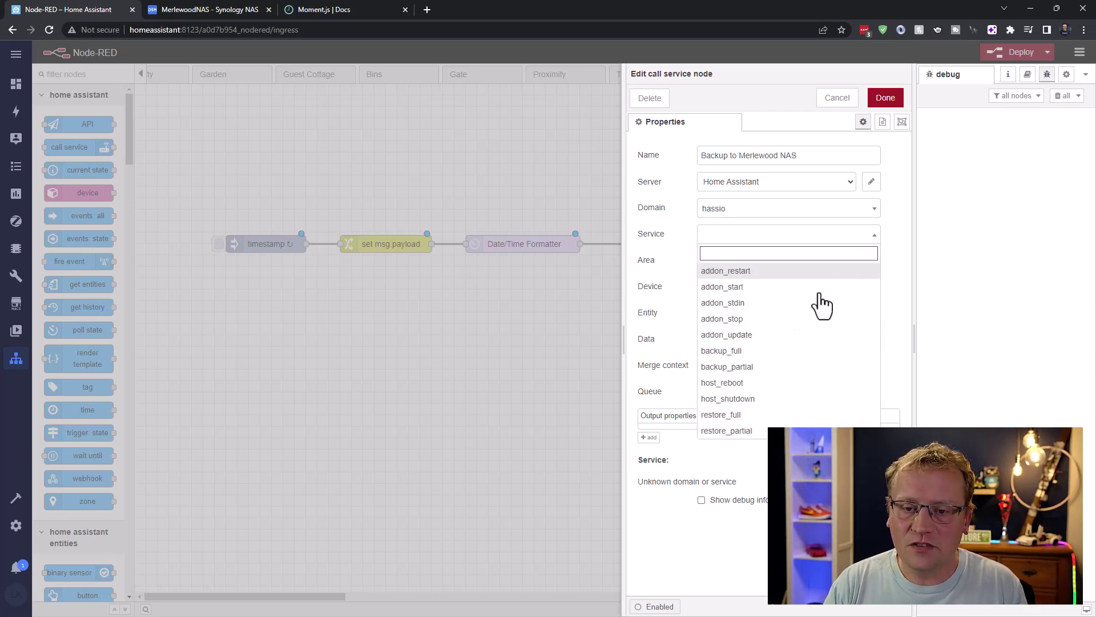
Step: Choose the backup_full service and set its service data type to JSON
click(736, 351)
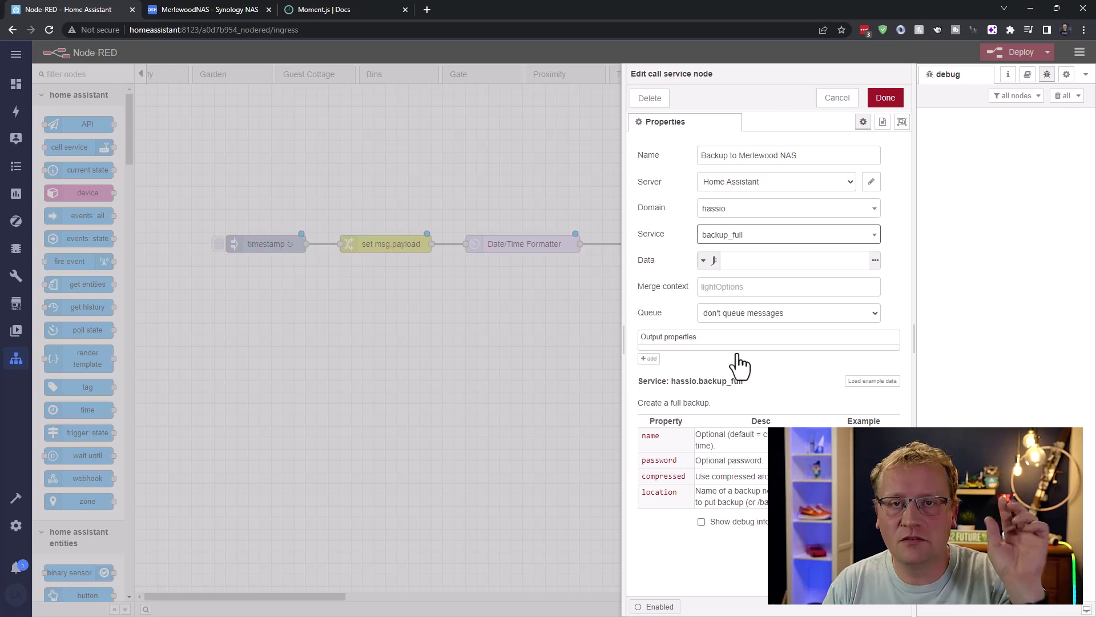
click(706, 261)
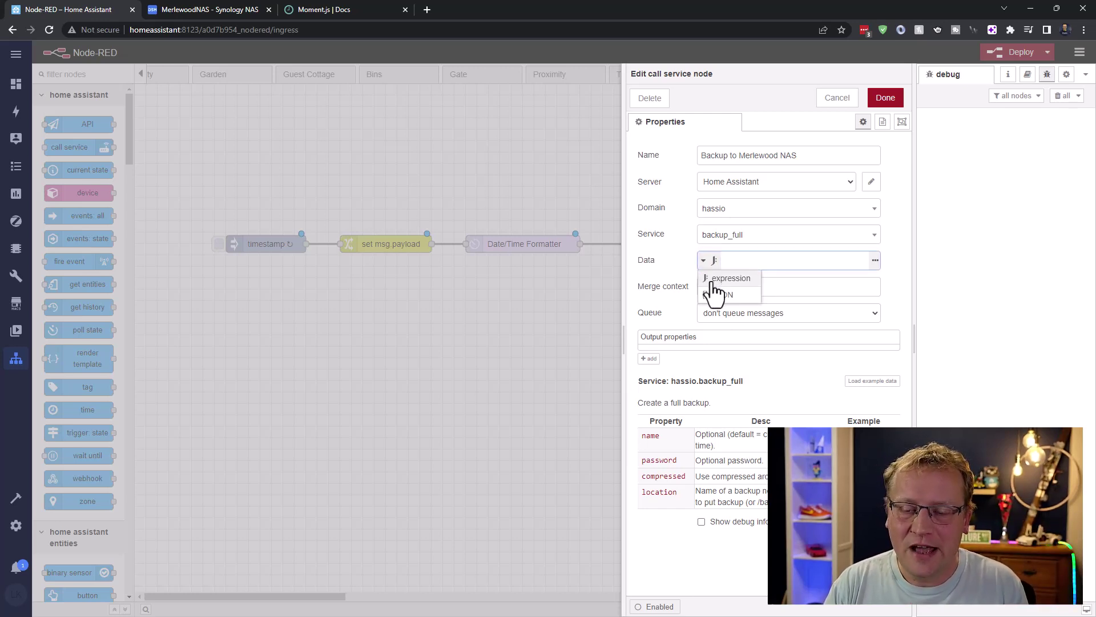
click(717, 297)
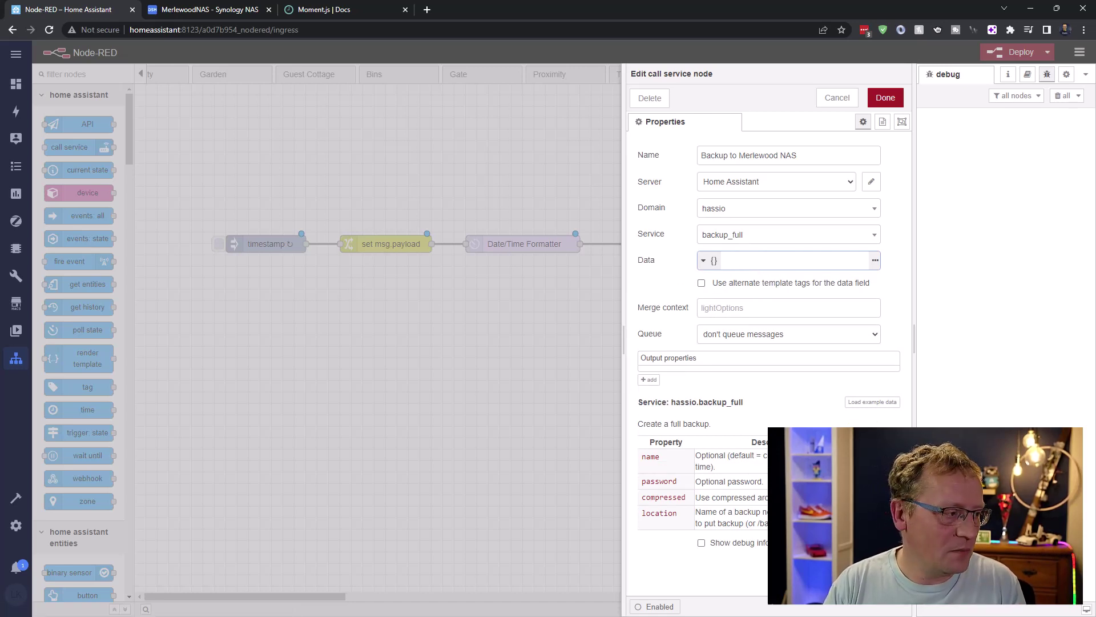
Step: Paste JSON data with name "{{payload}}_full" and location "merlewood_nas", then review it in the JSON editor
key(alt+Tab)
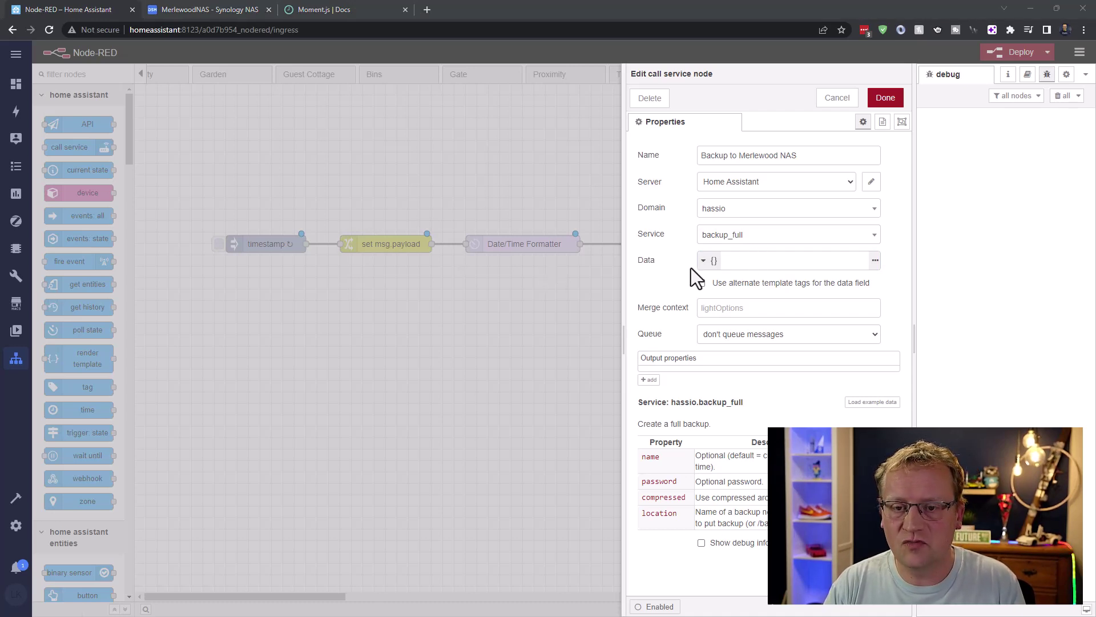
click(708, 260)
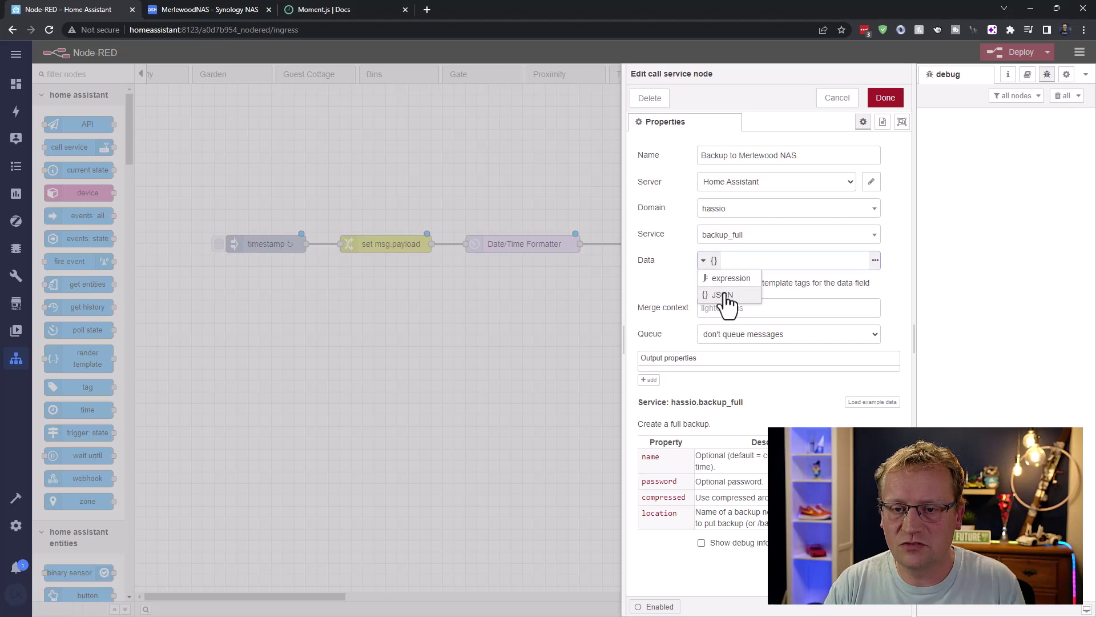
click(782, 261)
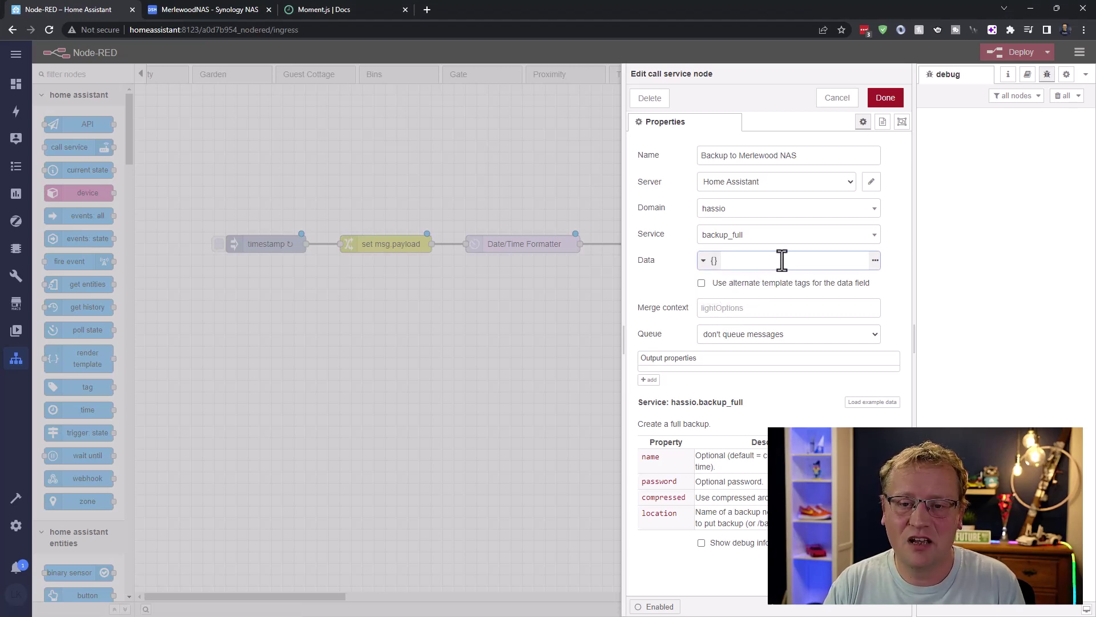
key(ctrl+v)
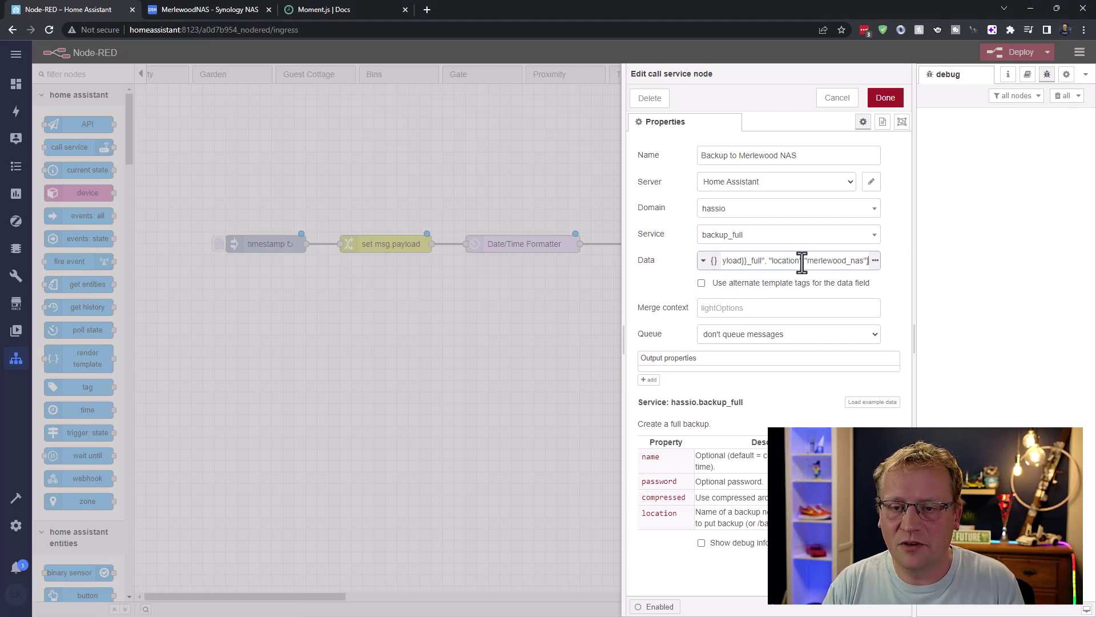
key(ctrl+Return)
click(877, 274)
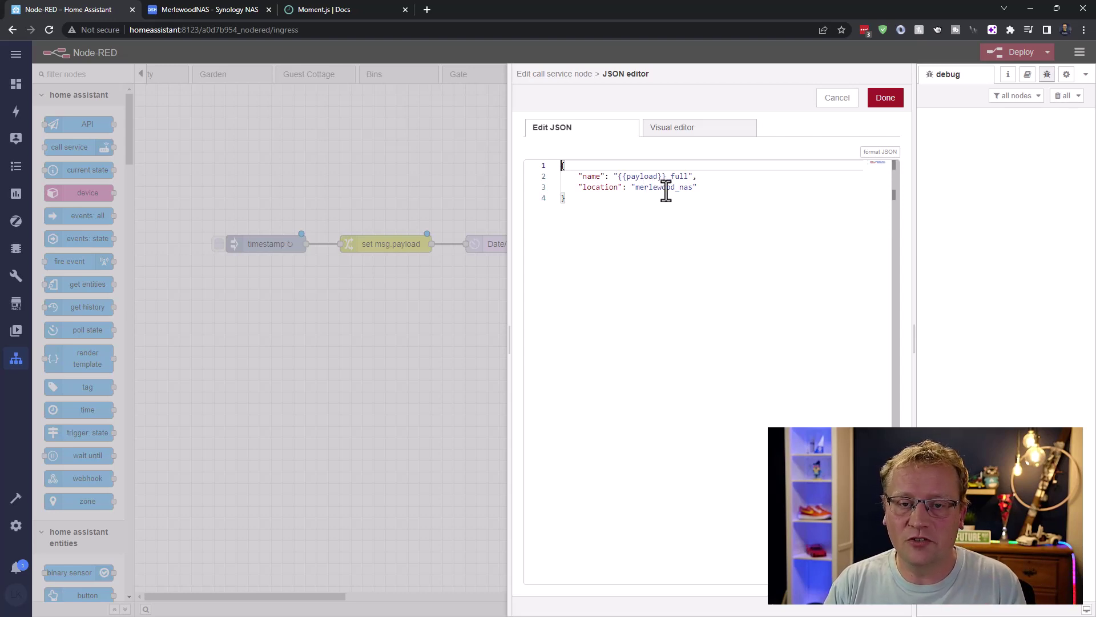
Step: Confirm the JSON data, close the Backup to Merlewood NAS node, and deploy the four-node flow
click(887, 103)
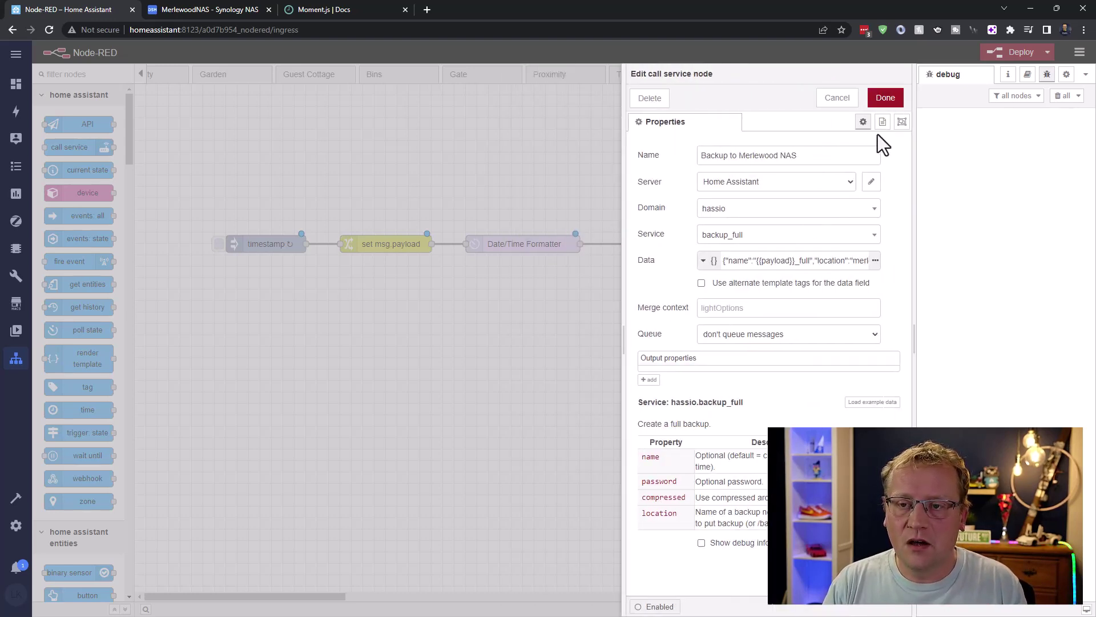
click(886, 98)
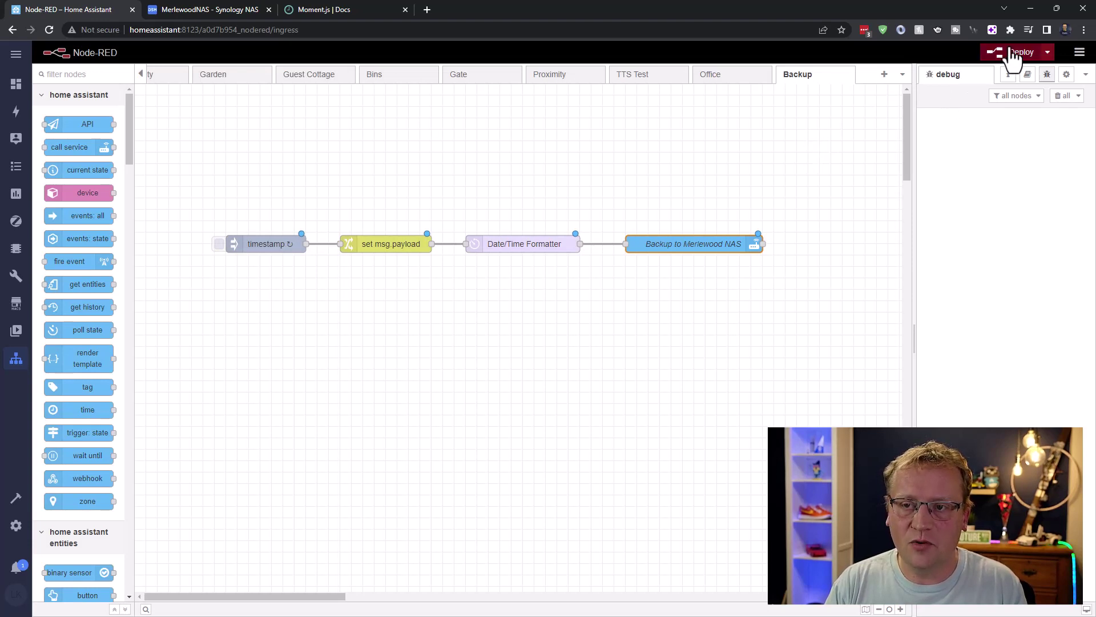
click(1006, 56)
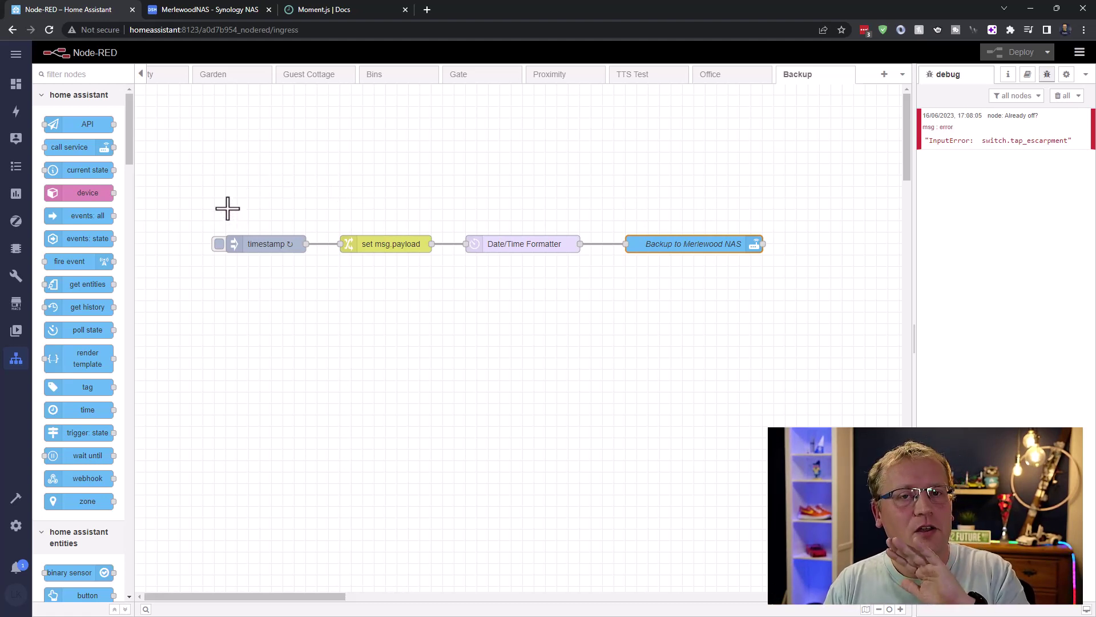
Step: Trigger the timestamp inject node to run the hassio.backup_full call once now
click(219, 245)
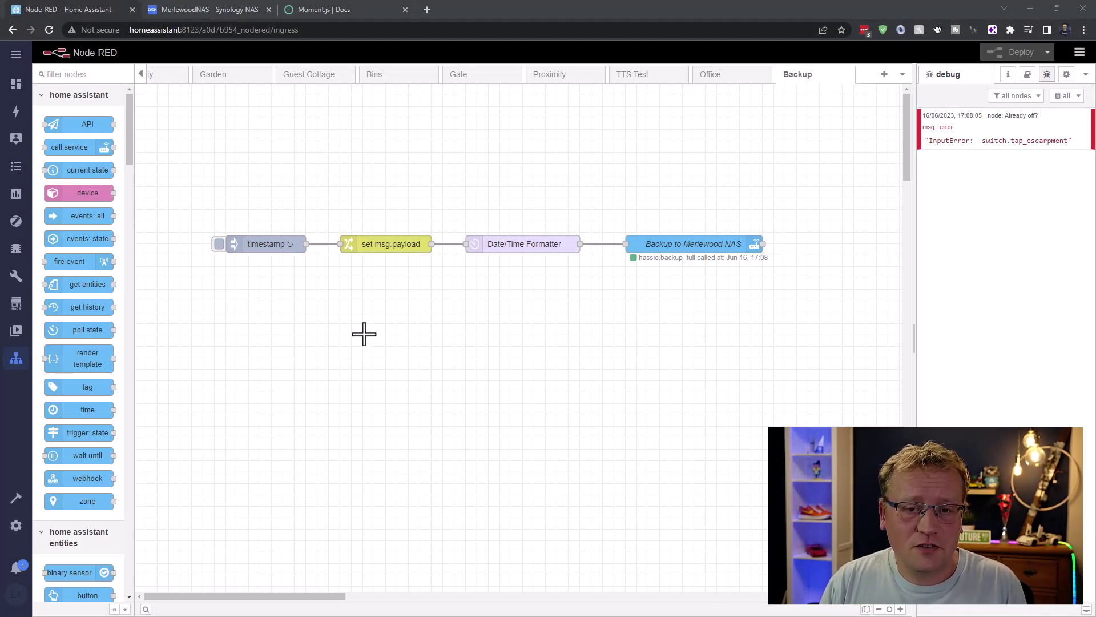
Step: Go to Settings > System > Backups and inspect the 213.2 MB 20230616_1708_full backup's details
click(16, 525)
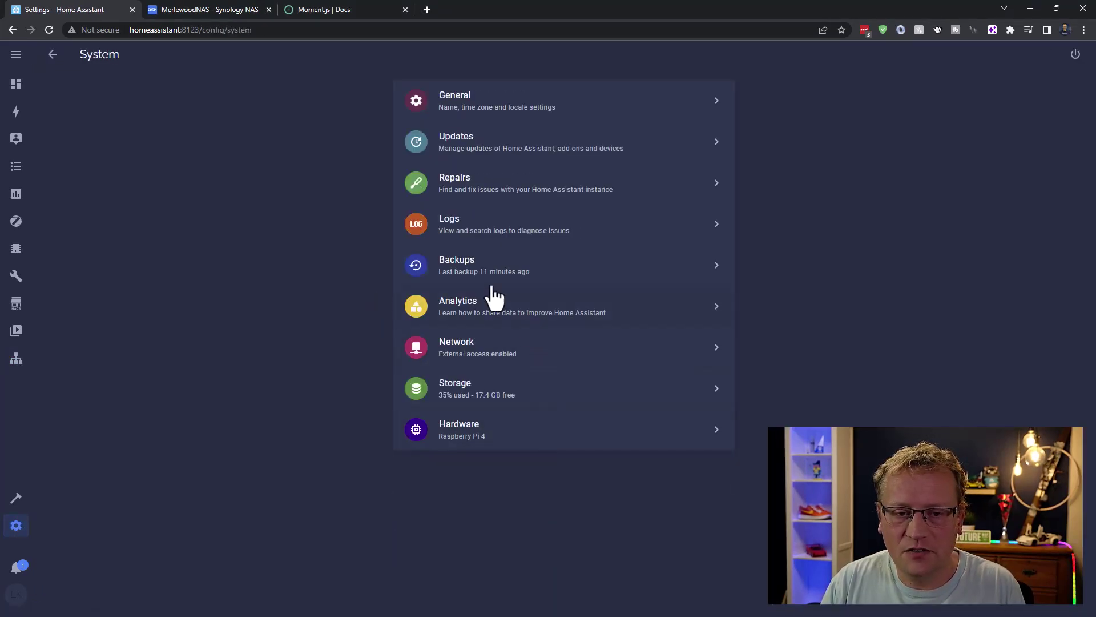
click(530, 280)
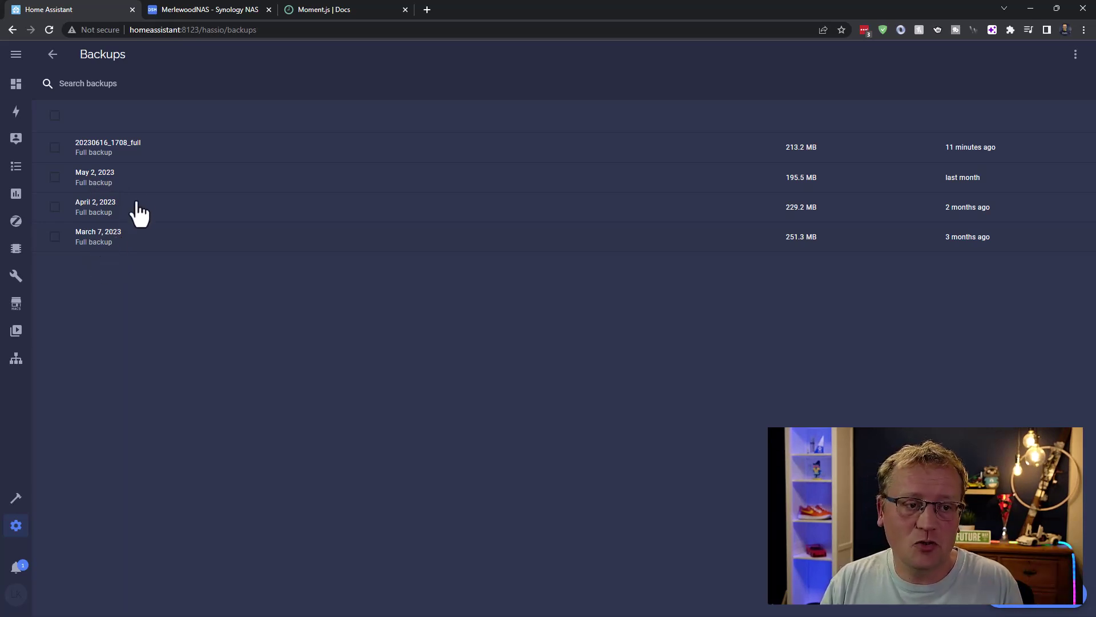
click(154, 158)
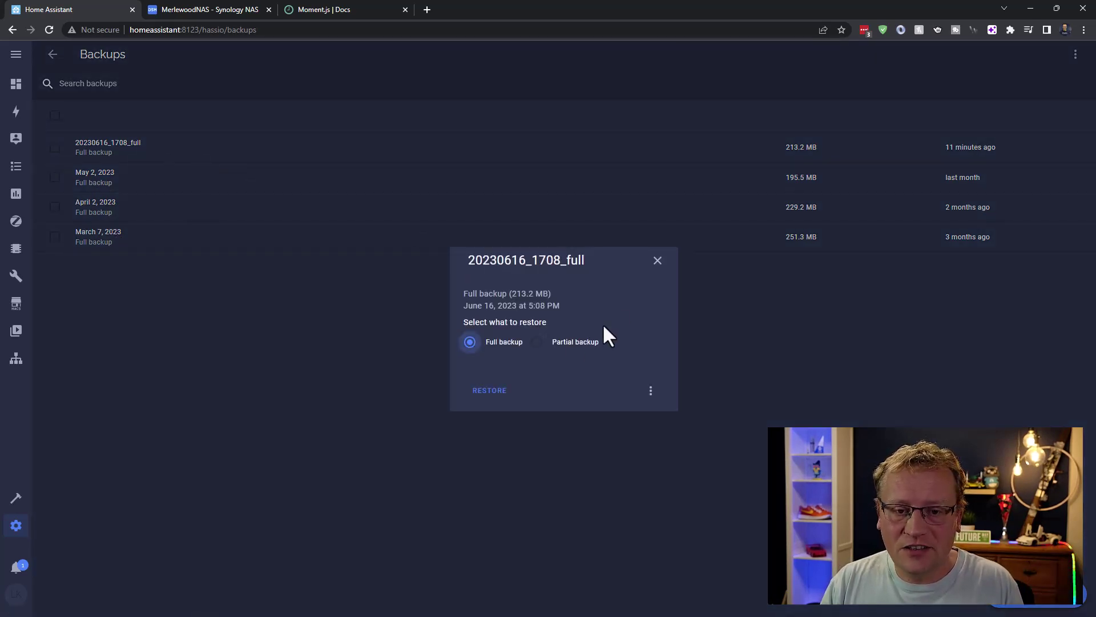
click(657, 262)
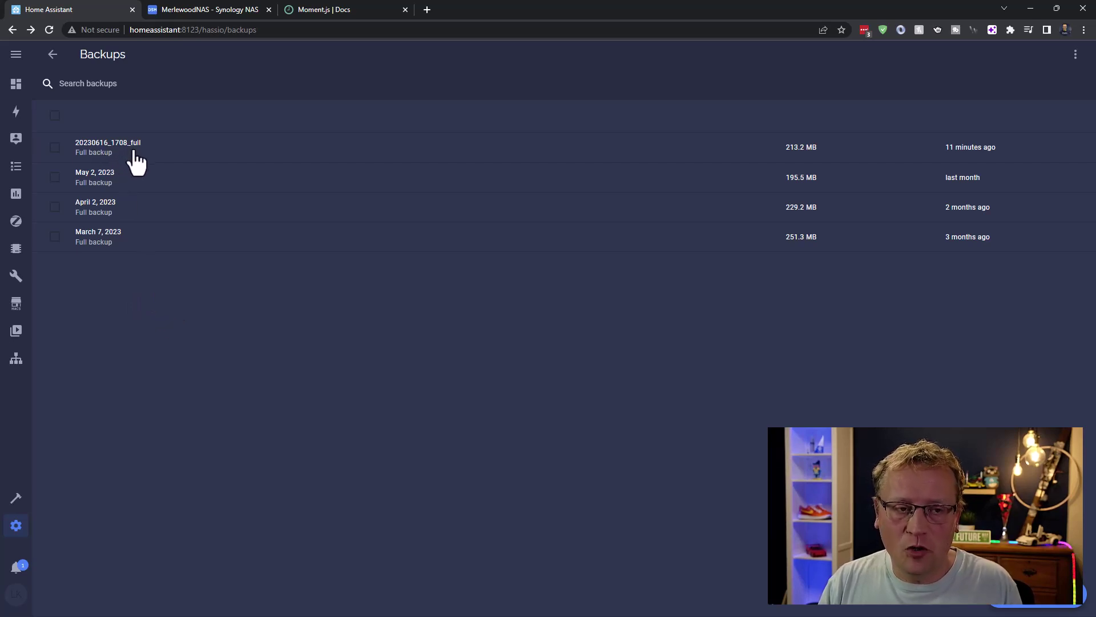
Step: In the MerlewoodNAS tab, open the habackup folder to find the 213.1 MB d5c4dc37.tar
click(197, 4)
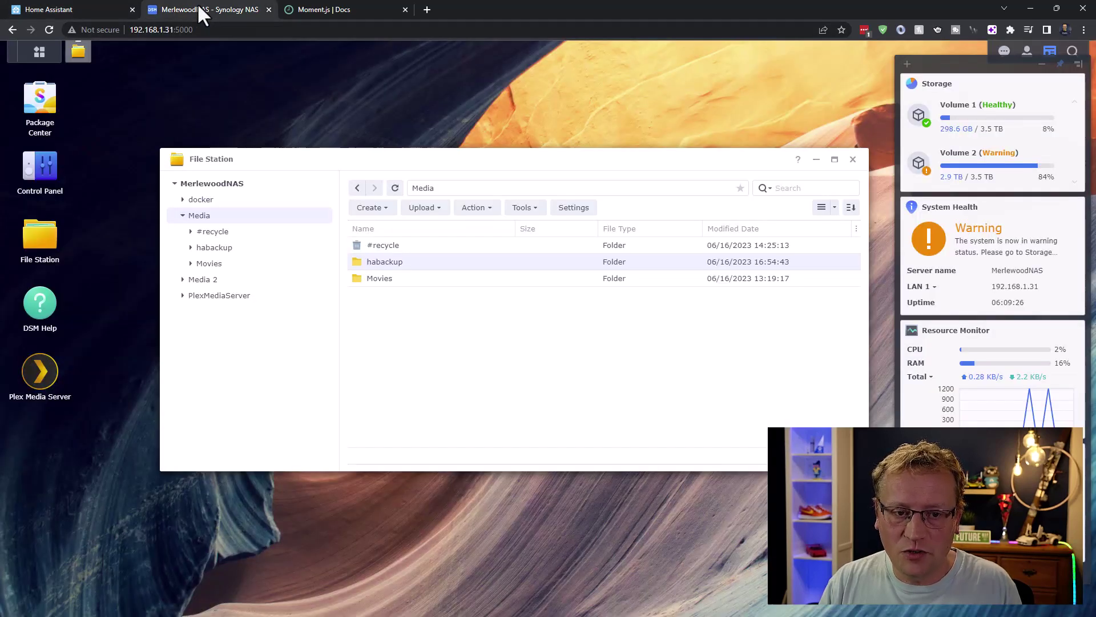
double_click(388, 263)
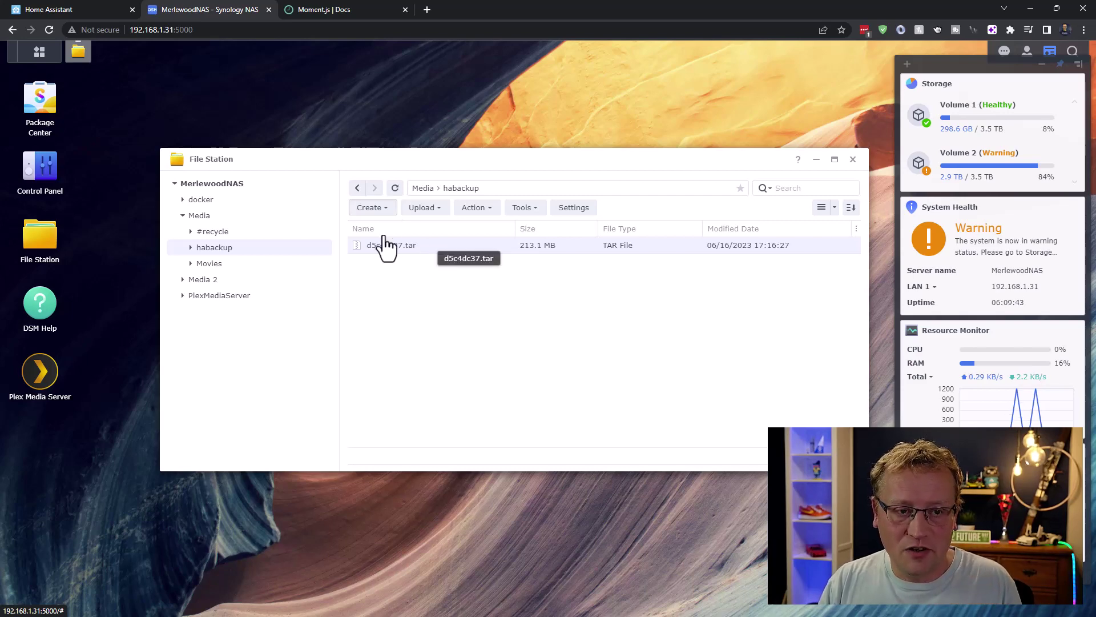
Step: Compare the 20230616_1708_full backup against the NAS file, ending in the Backups search field
click(94, 8)
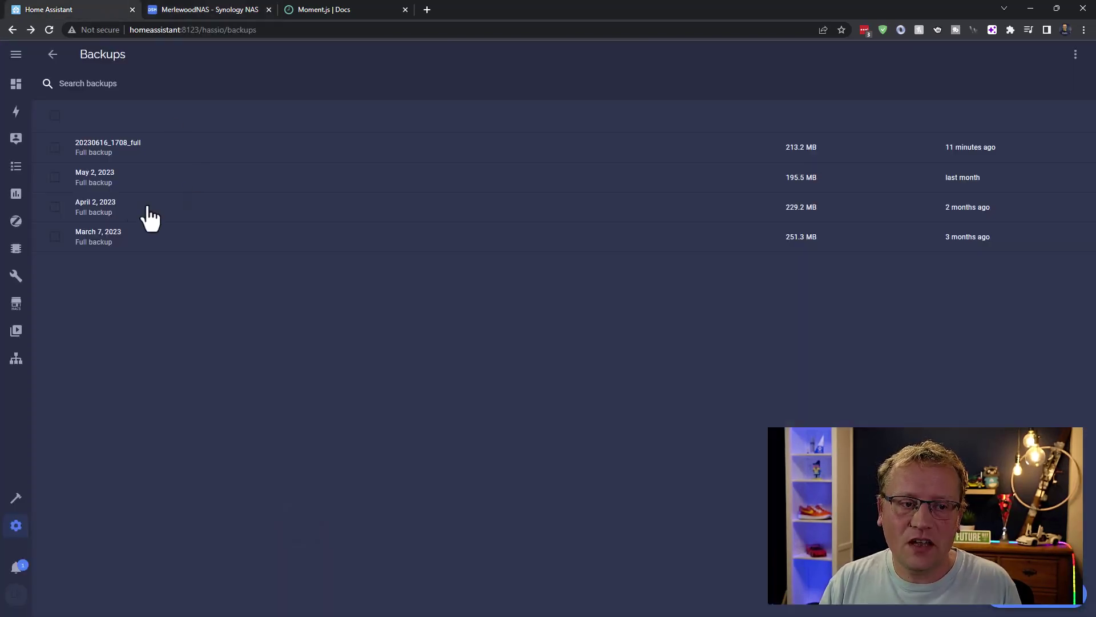
click(55, 147)
click(55, 149)
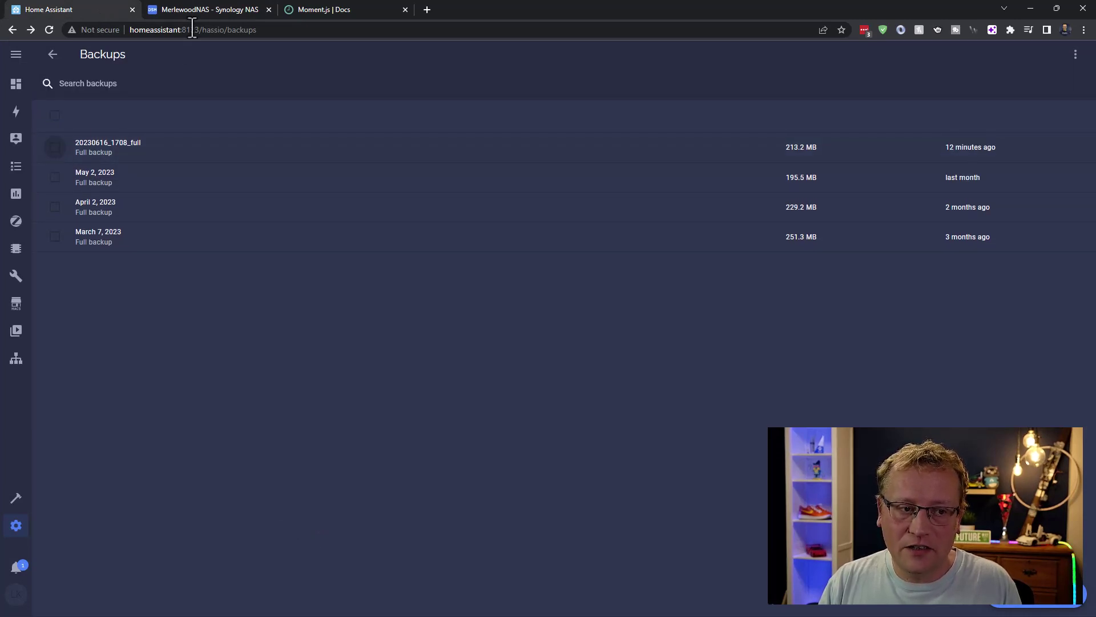
click(224, 10)
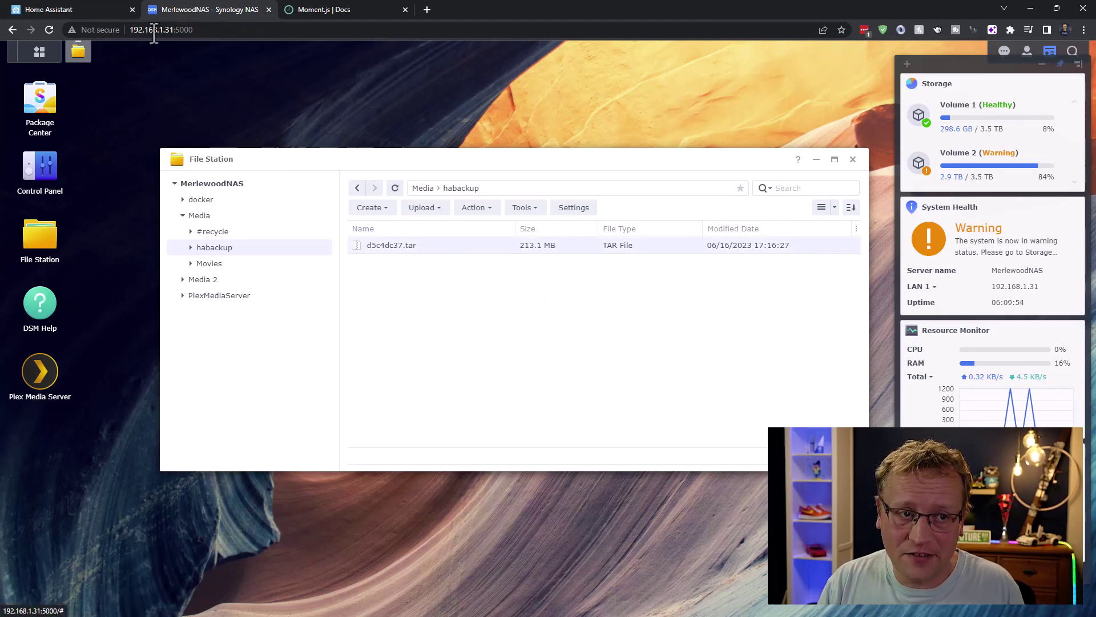
click(61, 10)
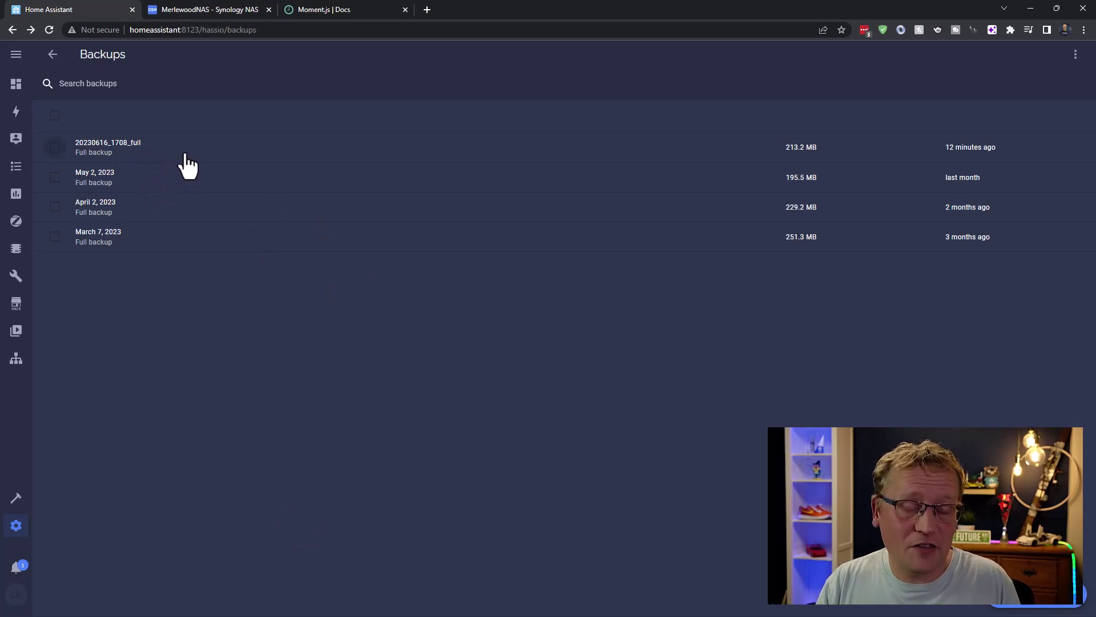
click(210, 10)
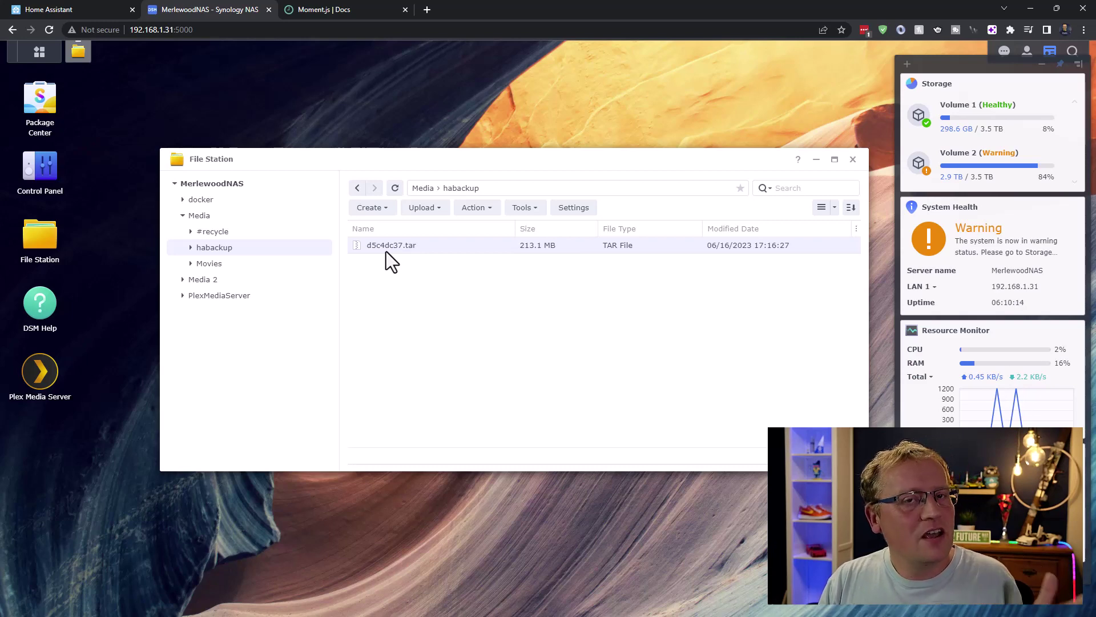
click(67, 3)
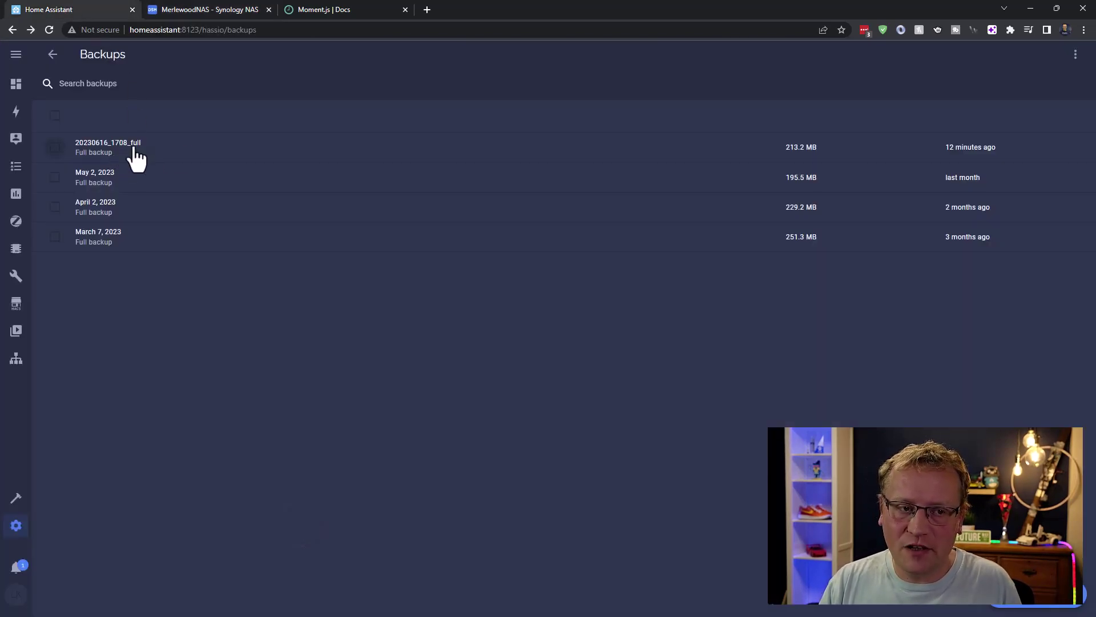
click(268, 83)
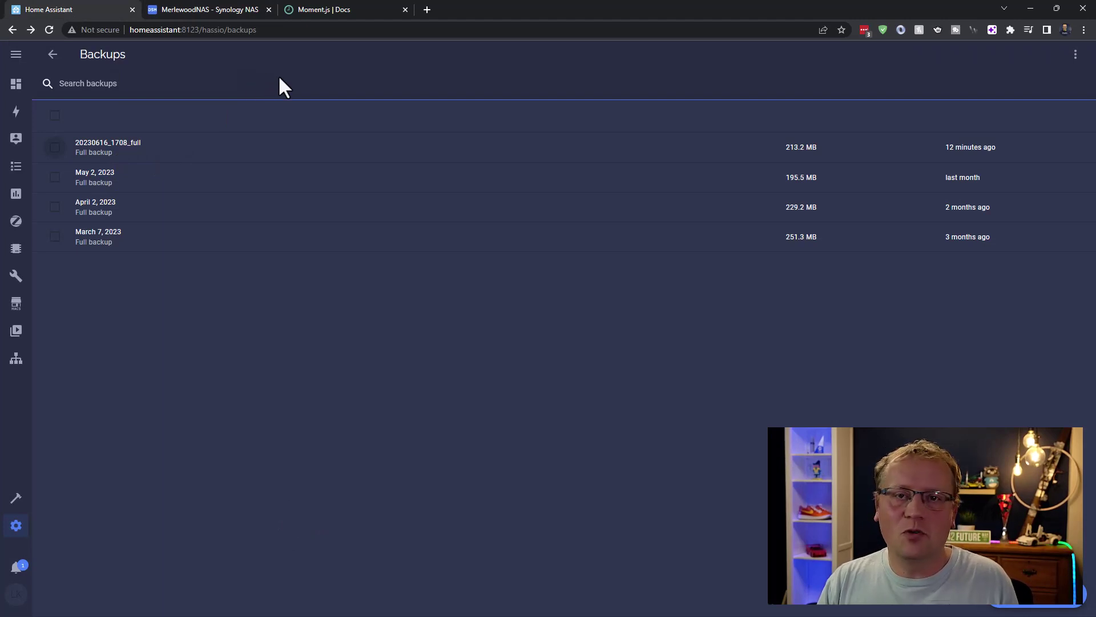